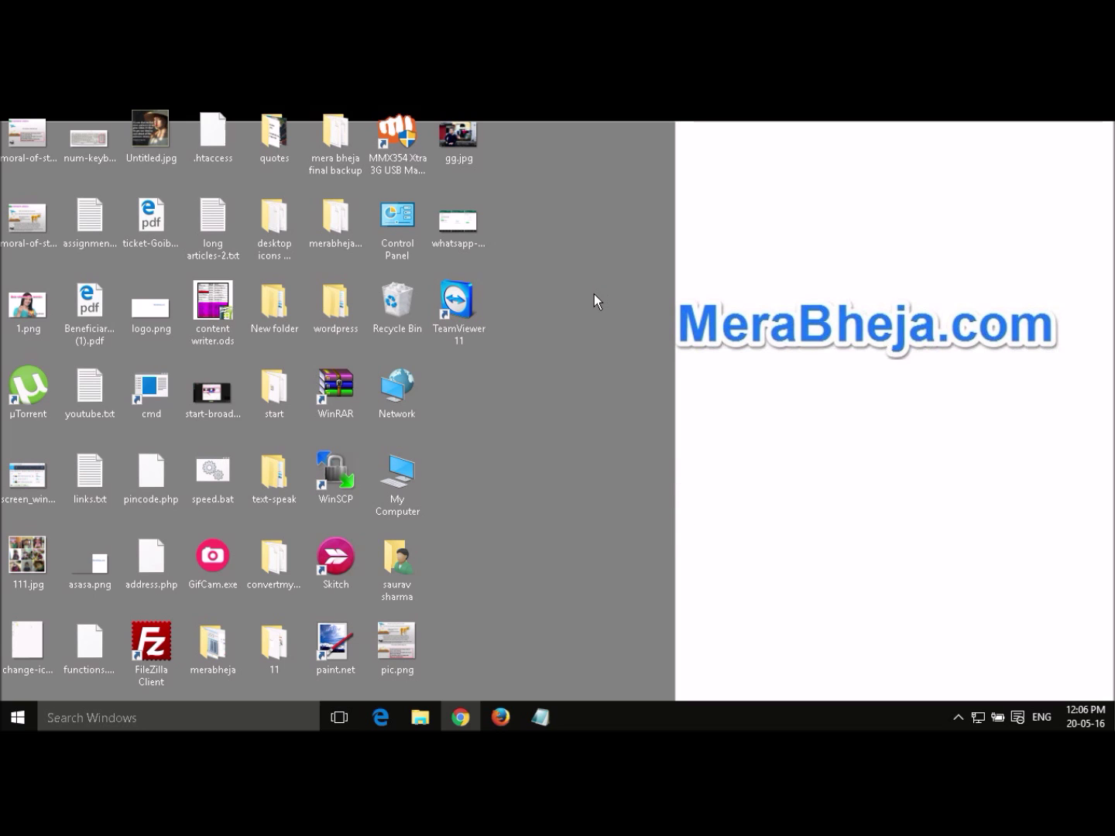
# - Open assignment.txt's context menu showing the Edit with Notepad++ and WinRAR entries
pyautogui.click(108, 217)
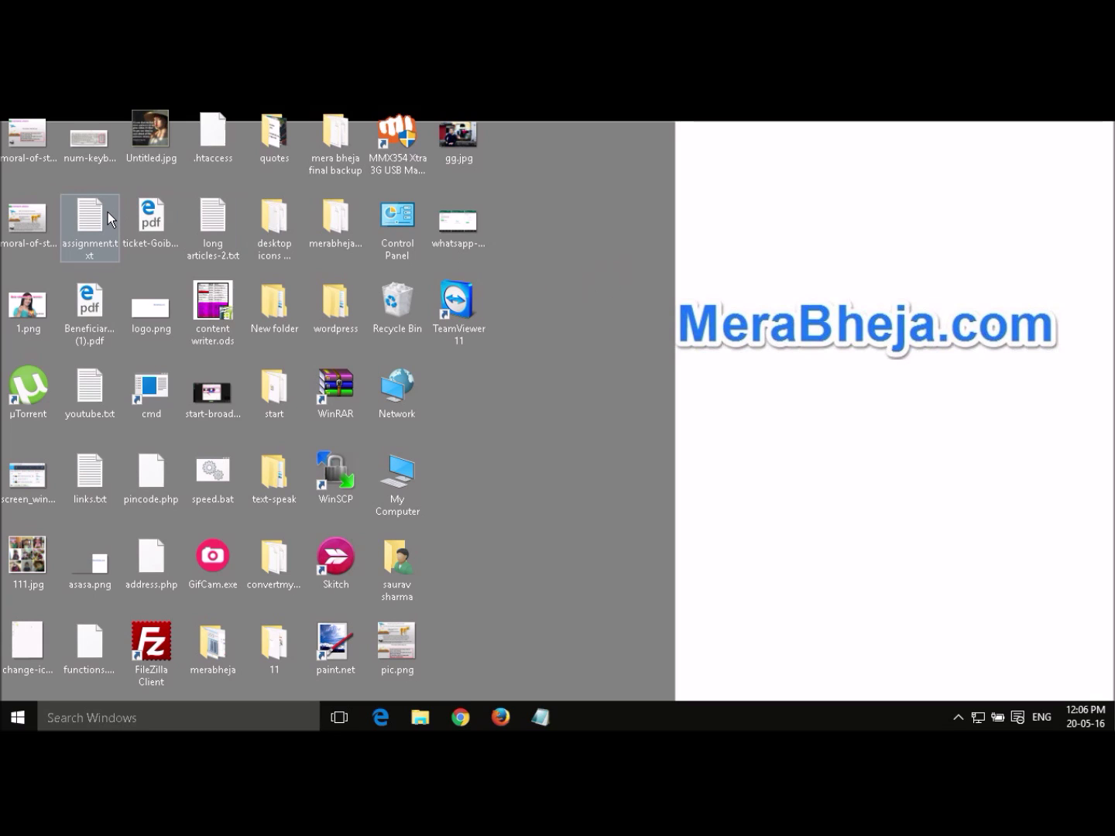
pyautogui.rightClick(107, 213)
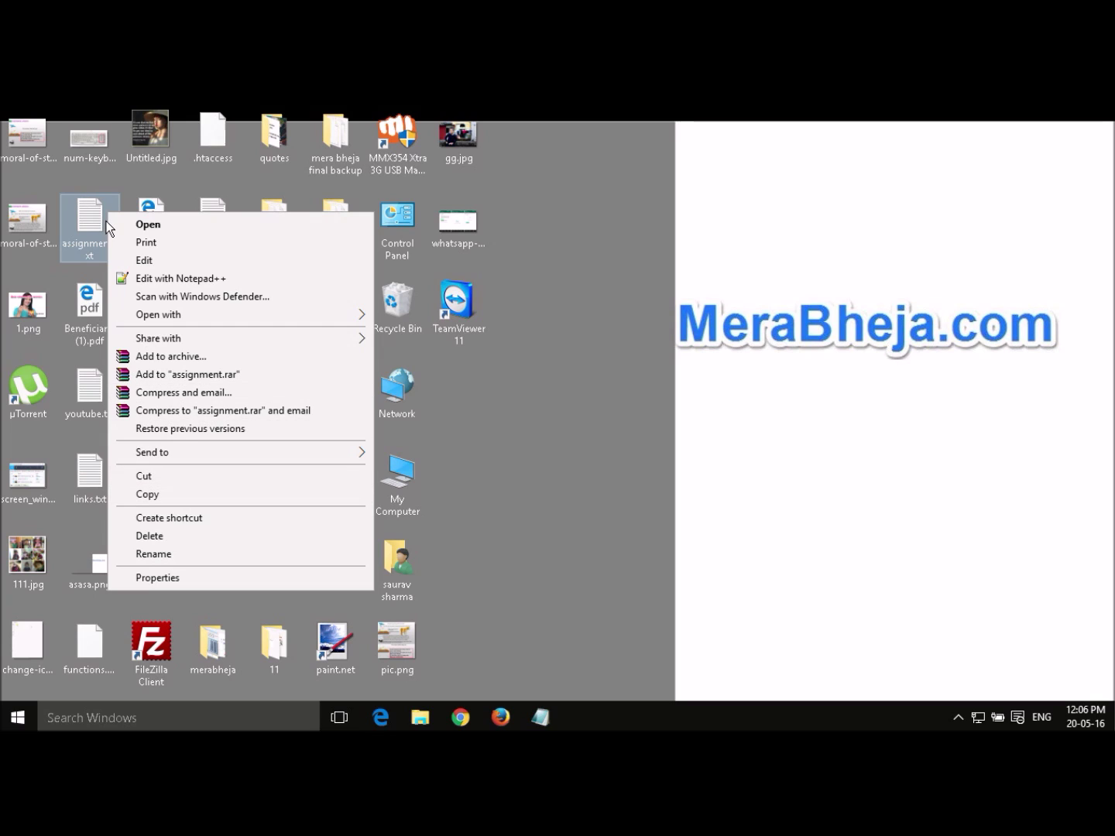
pyautogui.rightClick(699, 216)
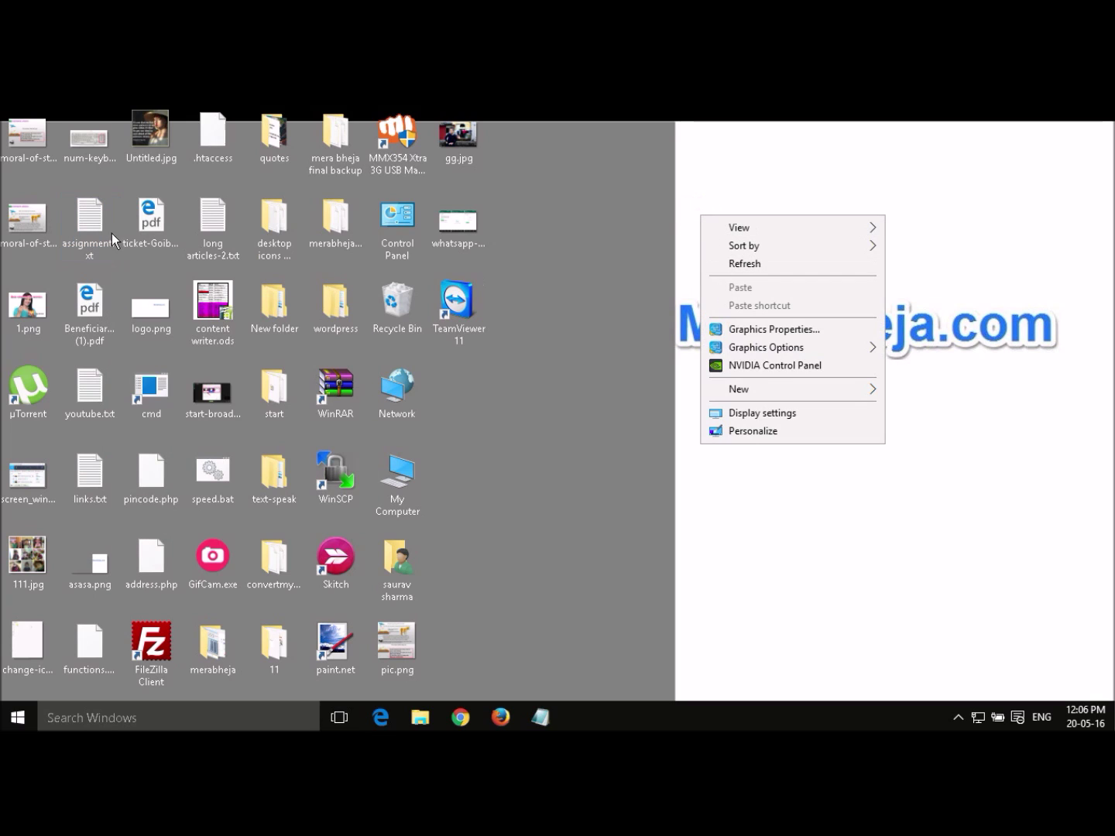
pyautogui.click(94, 216)
pyautogui.rightClick(95, 216)
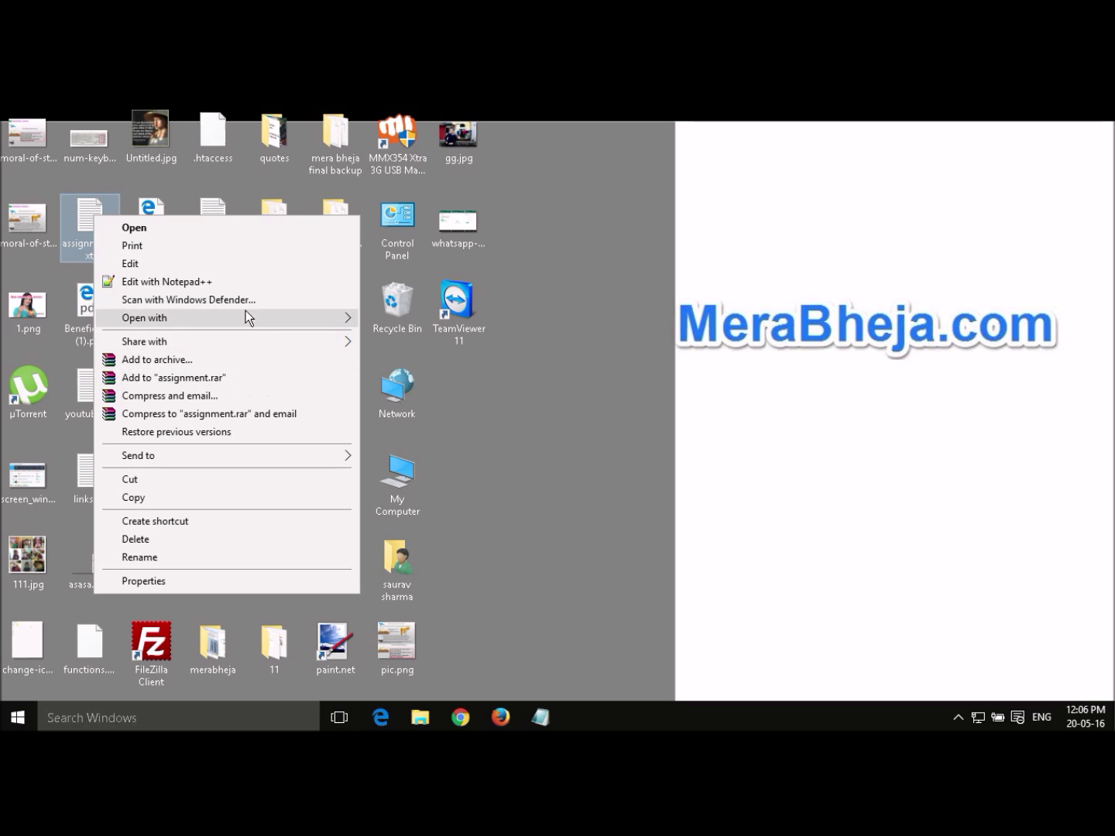
# - Reopen and then dismiss assignment.txt's context menu
pyautogui.click(542, 268)
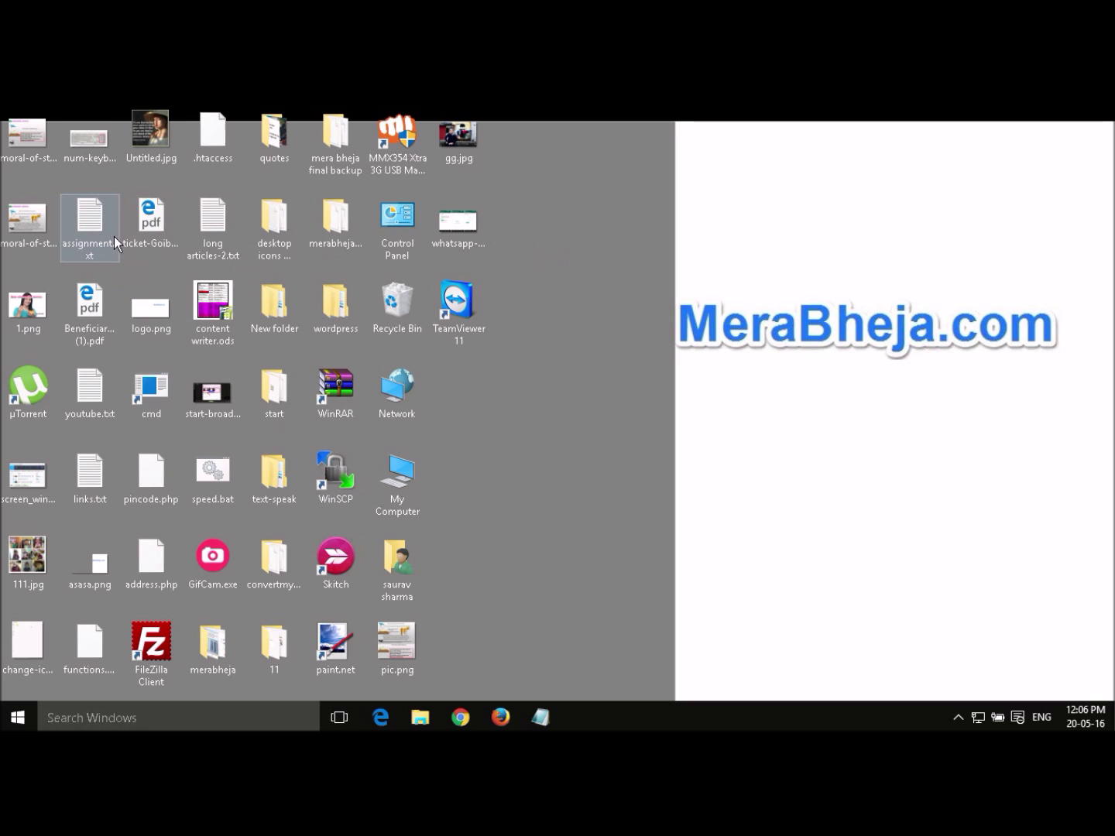
pyautogui.moveTo(109, 235)
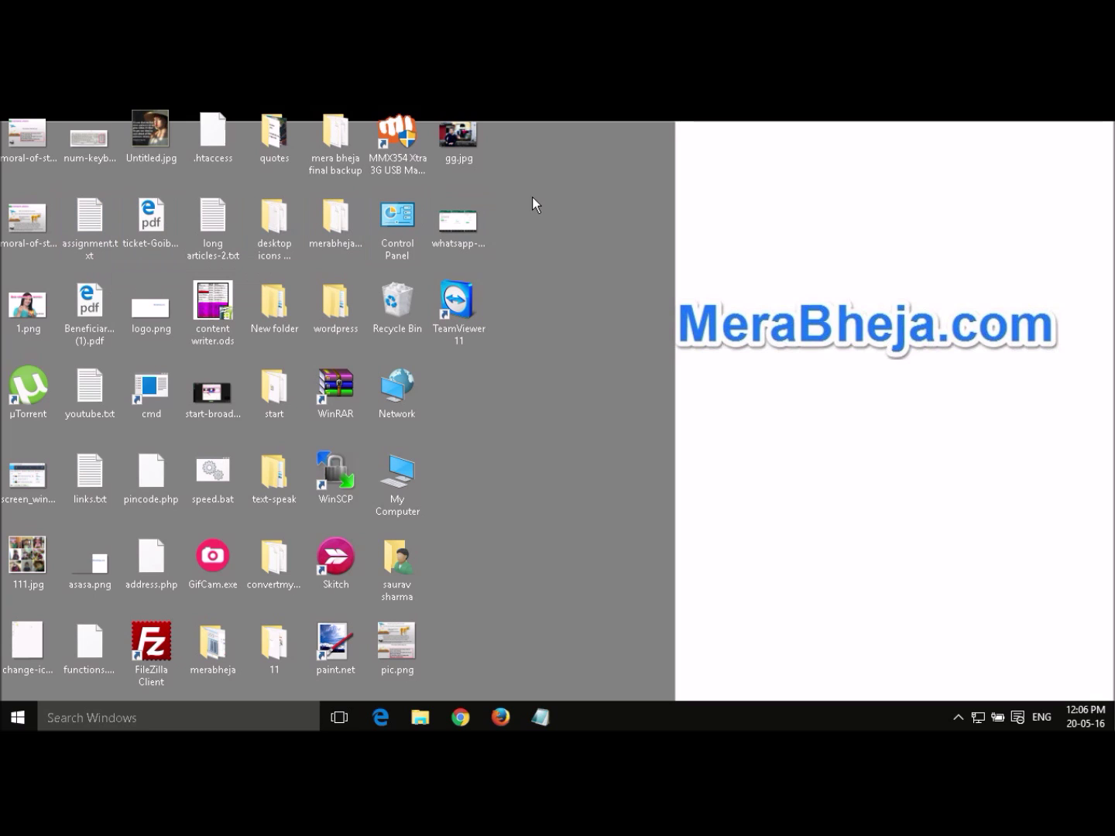
pyautogui.rightClick(90, 214)
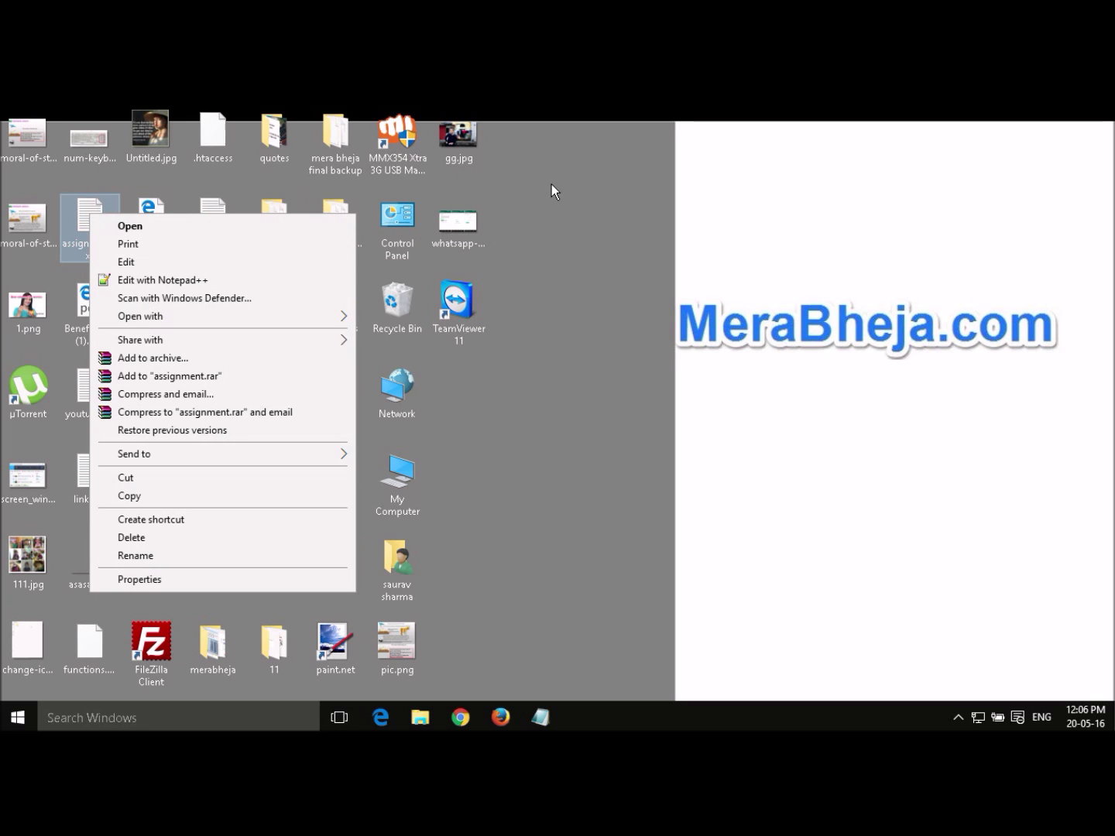
pyautogui.click(609, 190)
# - Compare the merabheja_backup folder and desktop context menus, then close them and start a Windows search
pyautogui.rightClick(339, 219)
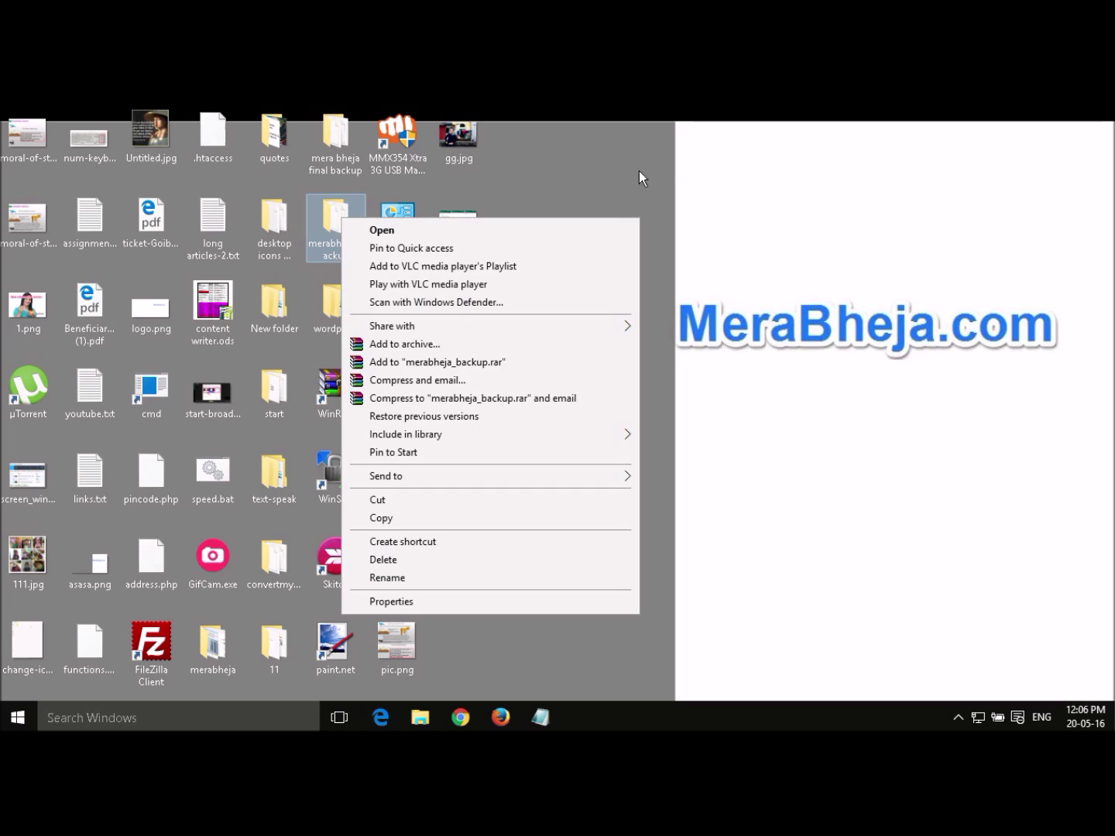
pyautogui.click(682, 169)
pyautogui.rightClick(681, 163)
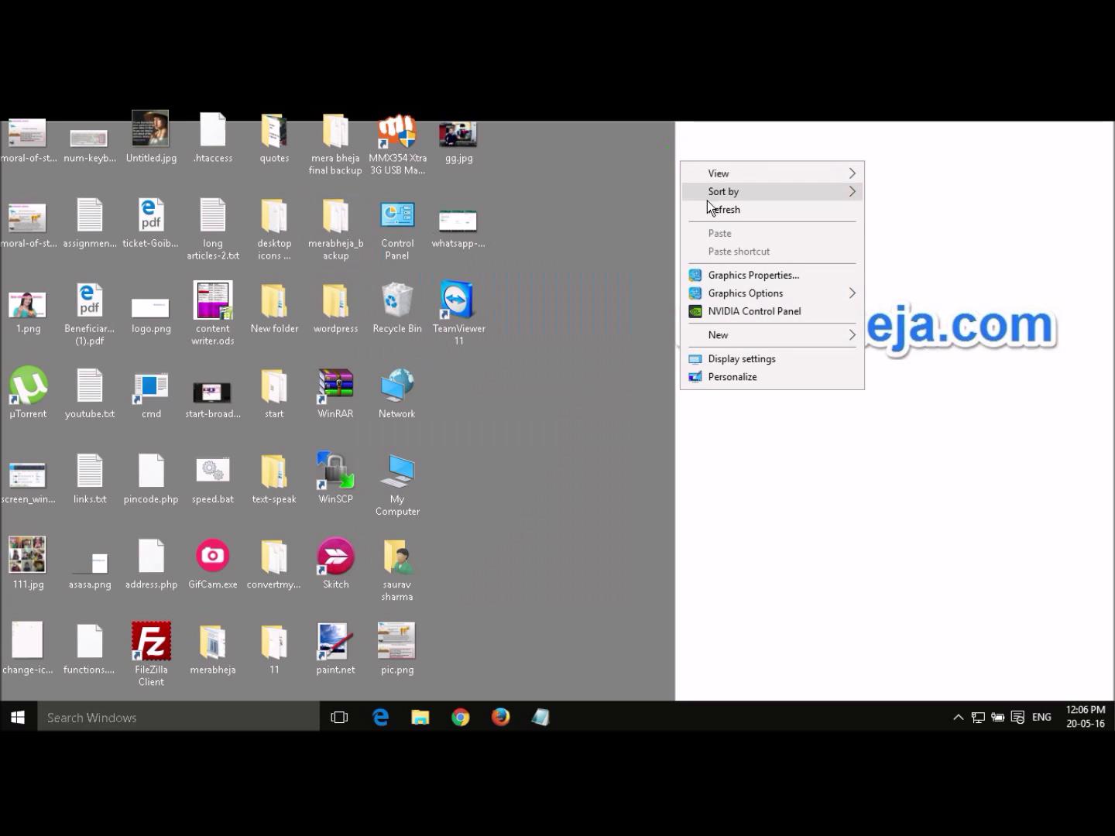
pyautogui.click(567, 250)
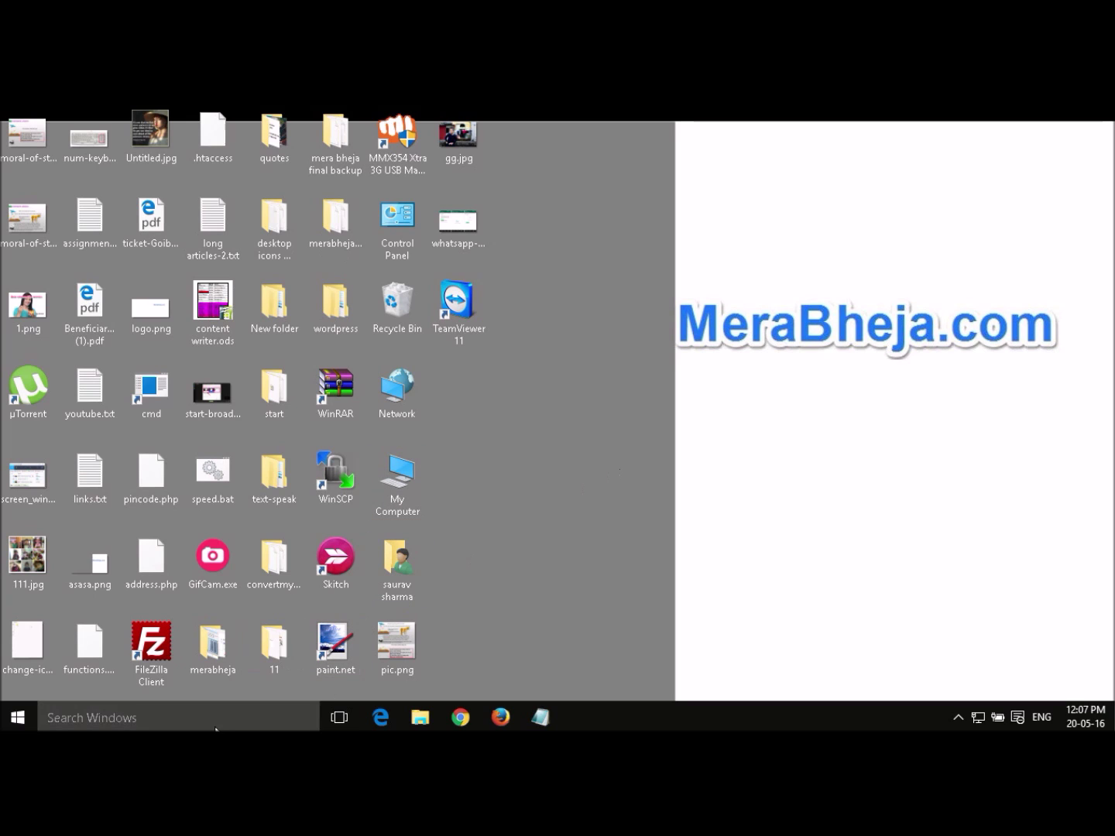
pyautogui.click(215, 728)
# - Launch Registry Editor by running regedit from Run, and collapse HKEY_CLASSES_ROOT to show all five hives
pyautogui.write('run')
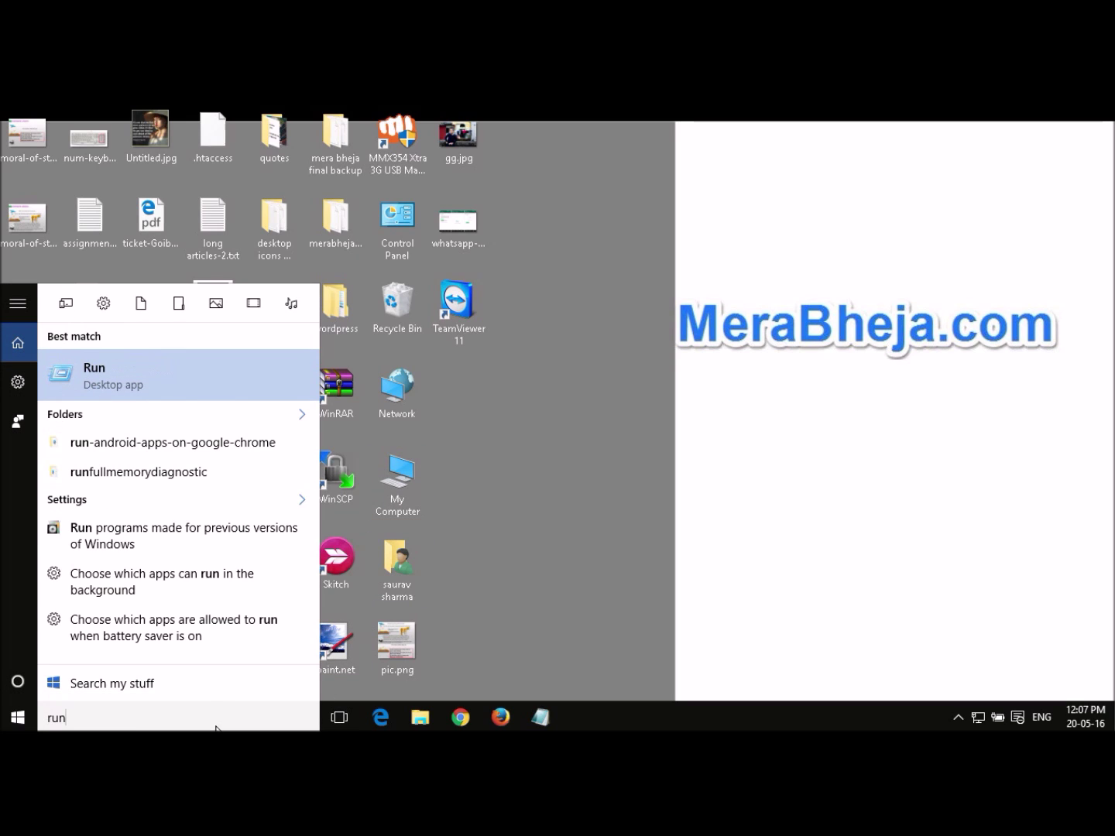
pyautogui.click(208, 397)
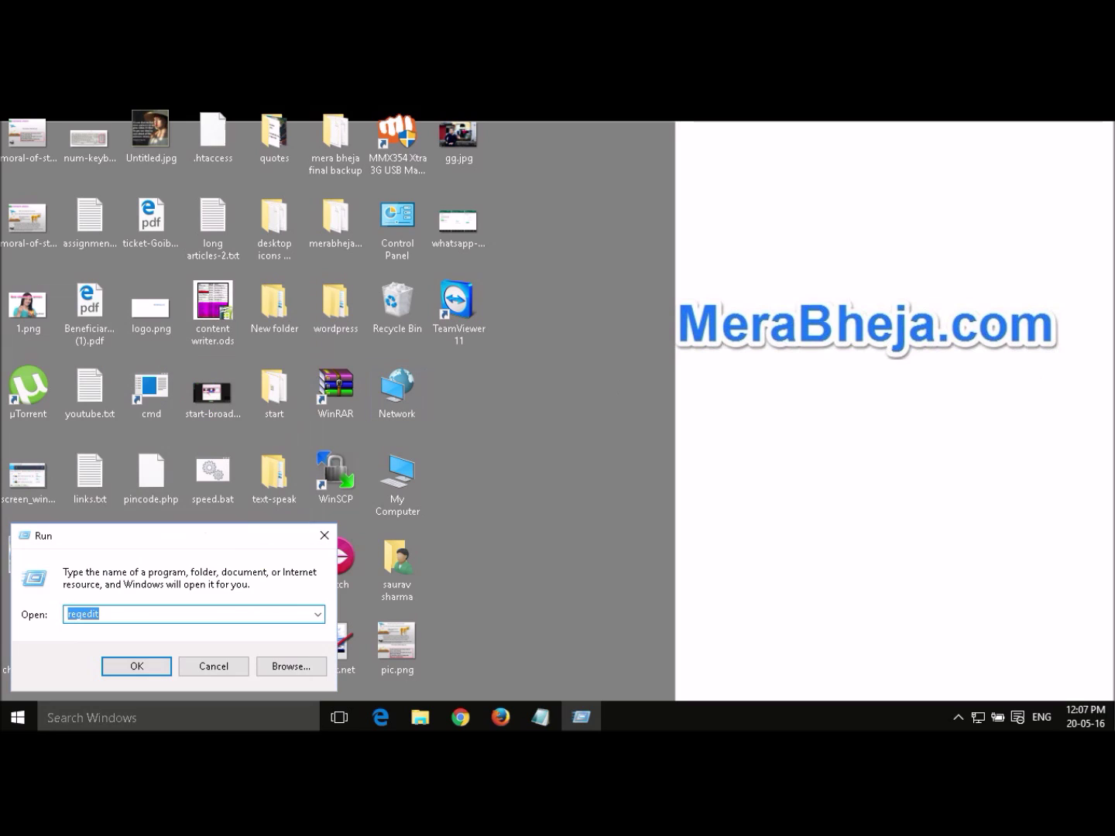
pyautogui.click(181, 612)
pyautogui.press('Return')
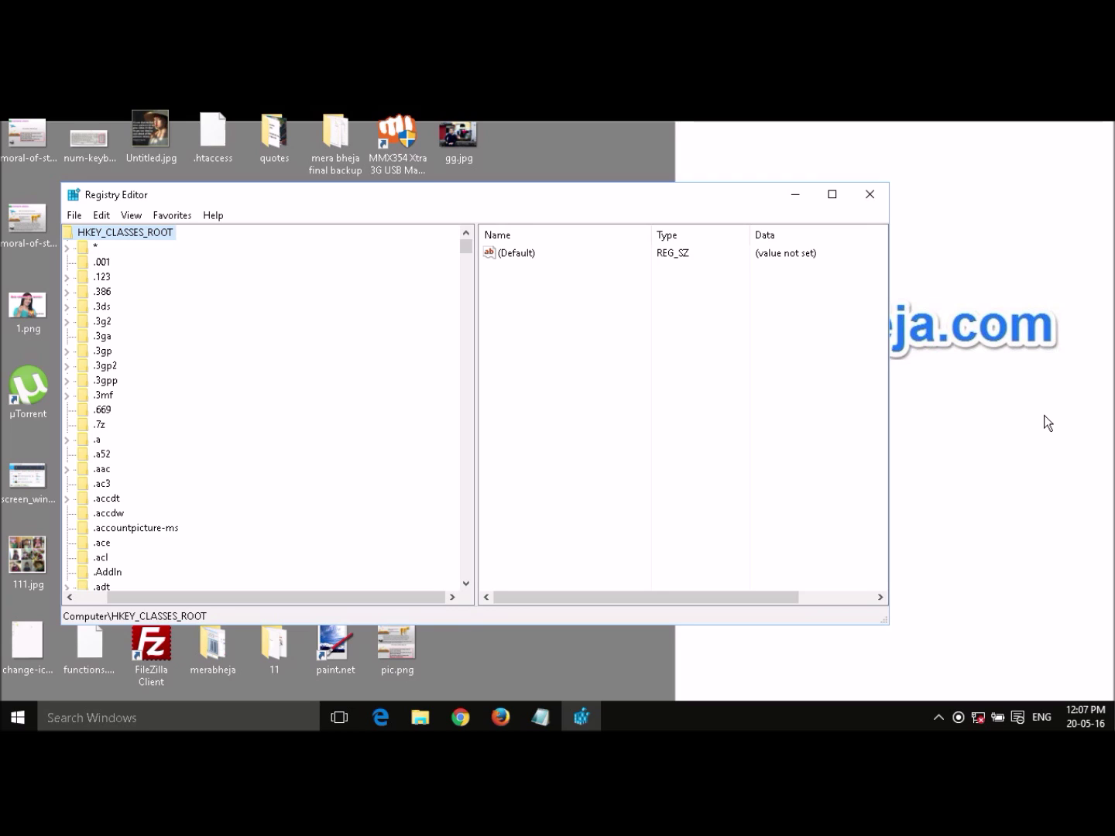
pyautogui.moveTo(144, 592); pyautogui.dragTo(61, 596)
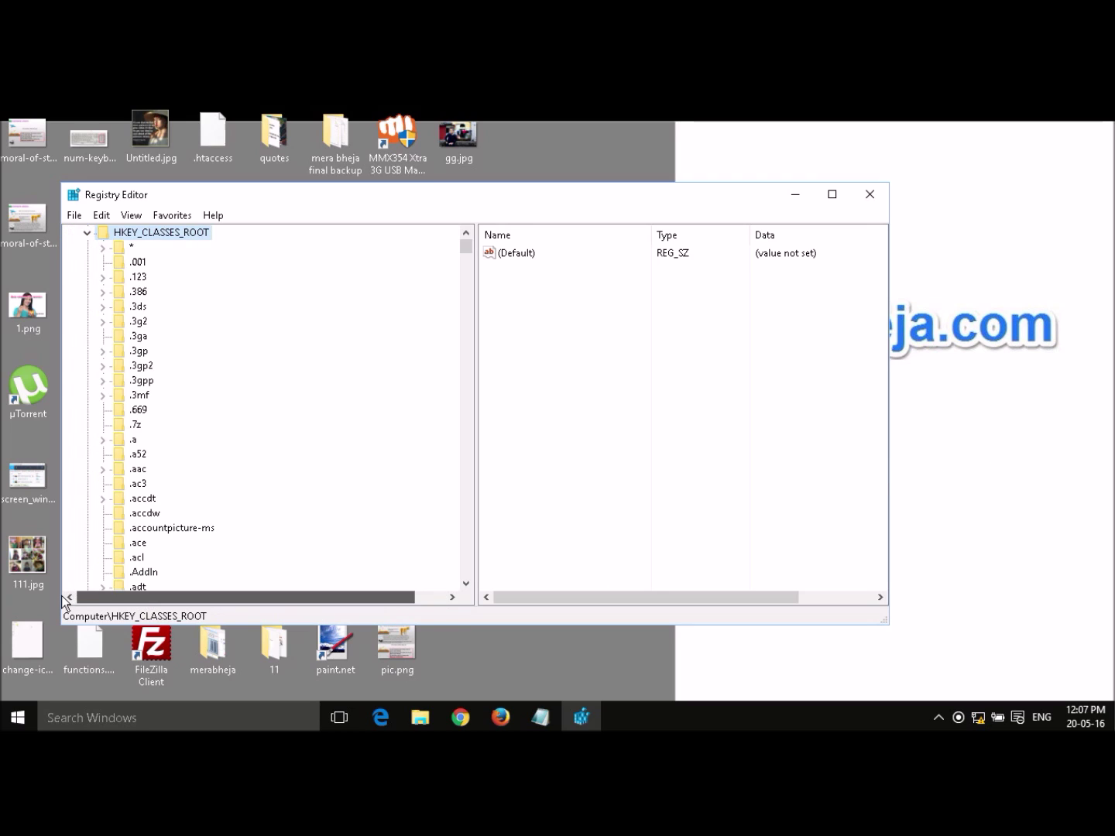
pyautogui.click(87, 232)
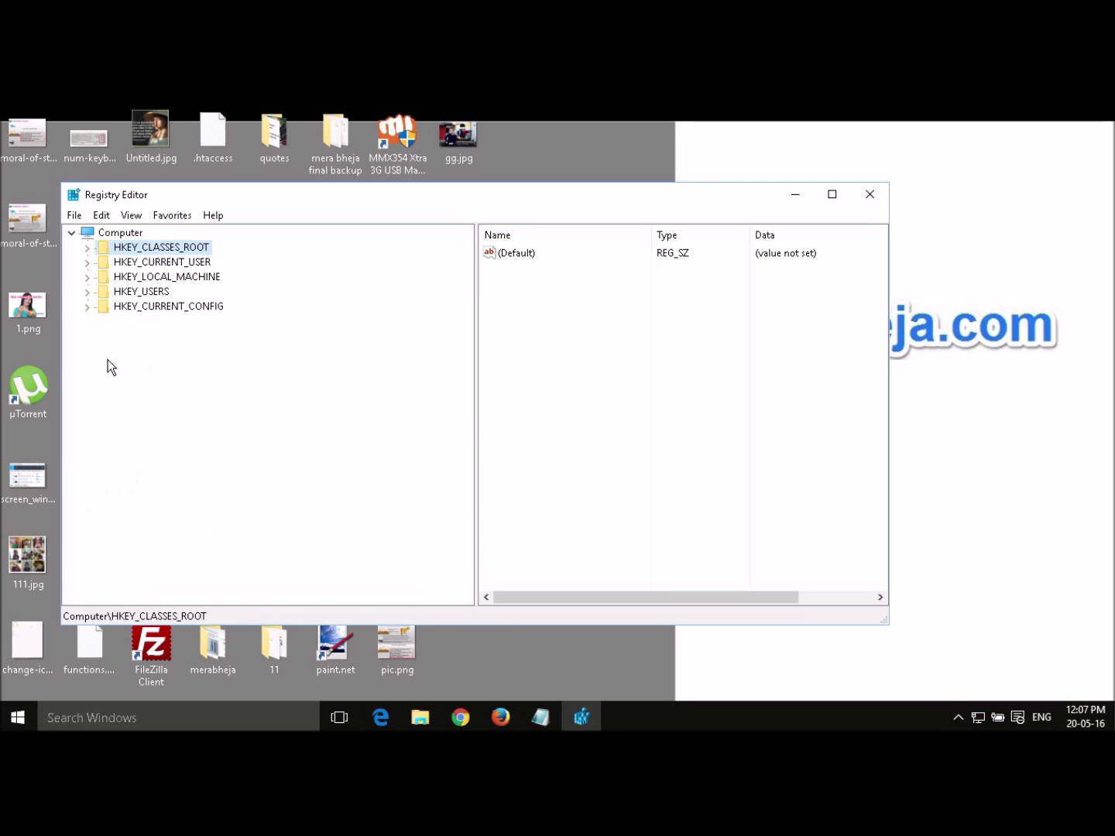
# - In the Notepad notes, select the HKEY_CLASSES_ROOT\*\shellex\ContextMenuHandlers\ path, then minimize Notepad
pyautogui.click(547, 712)
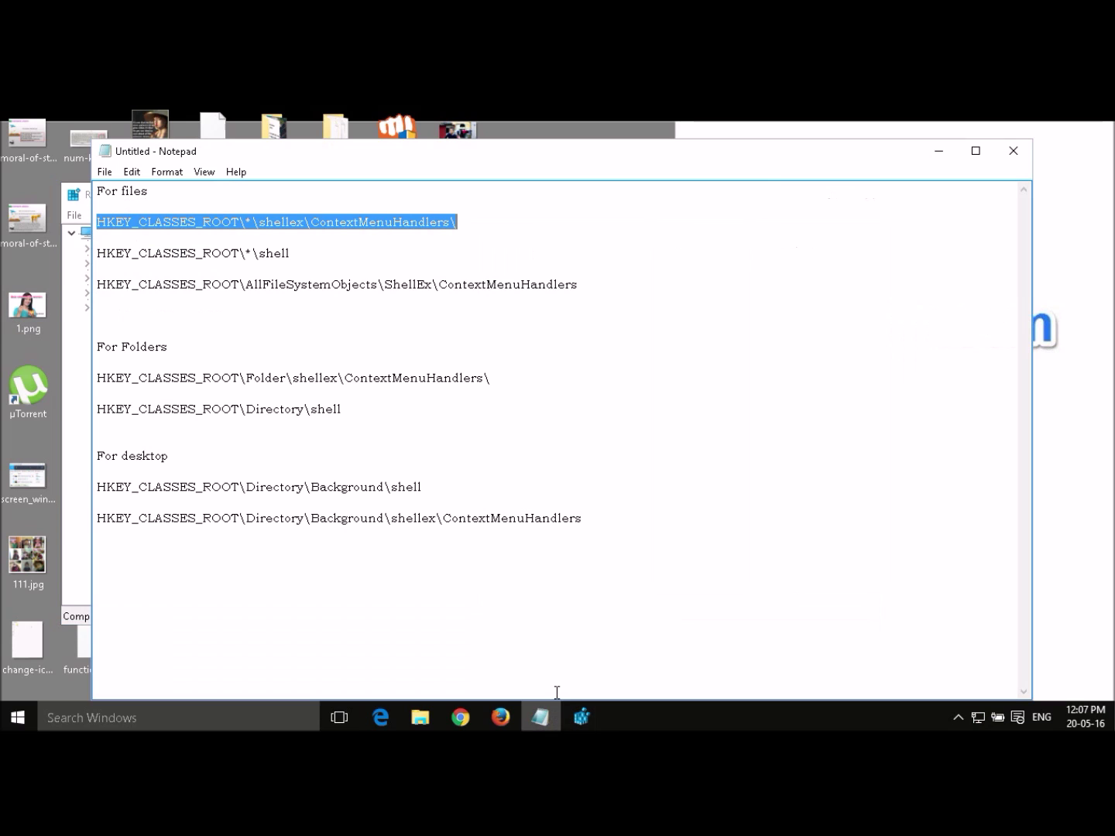
pyautogui.click(324, 370)
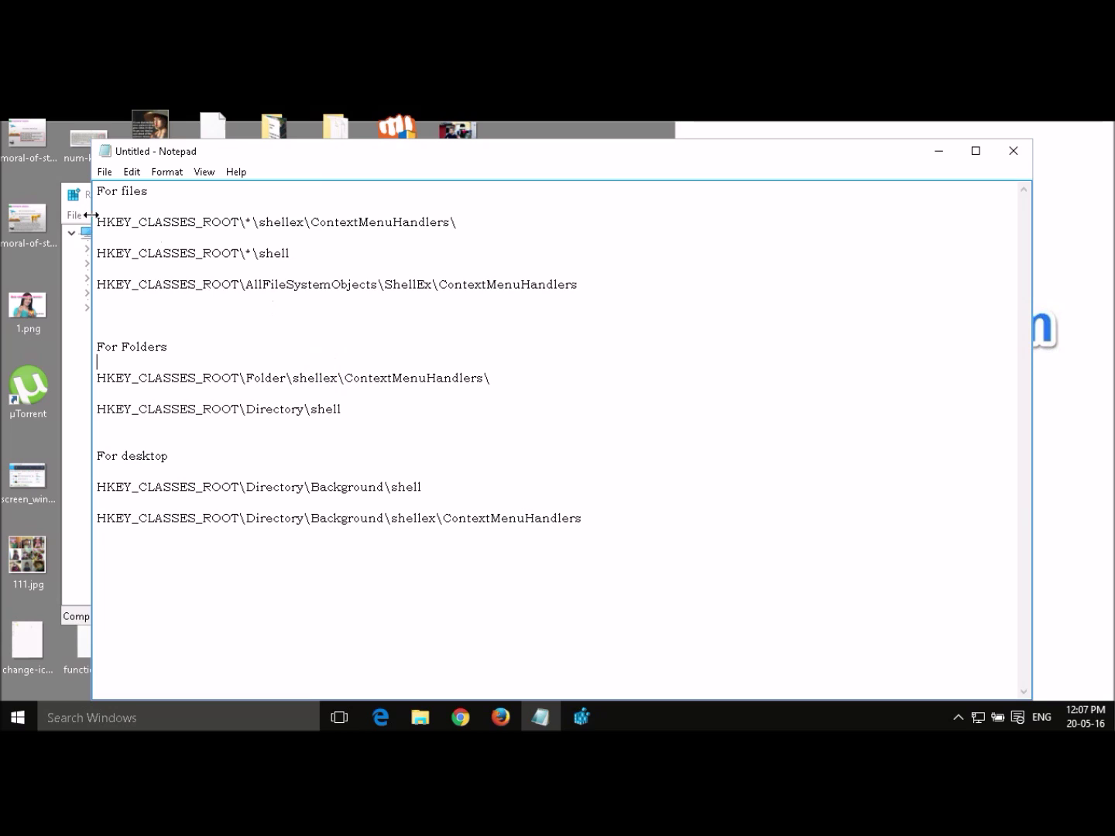
pyautogui.moveTo(97, 221); pyautogui.dragTo(459, 222)
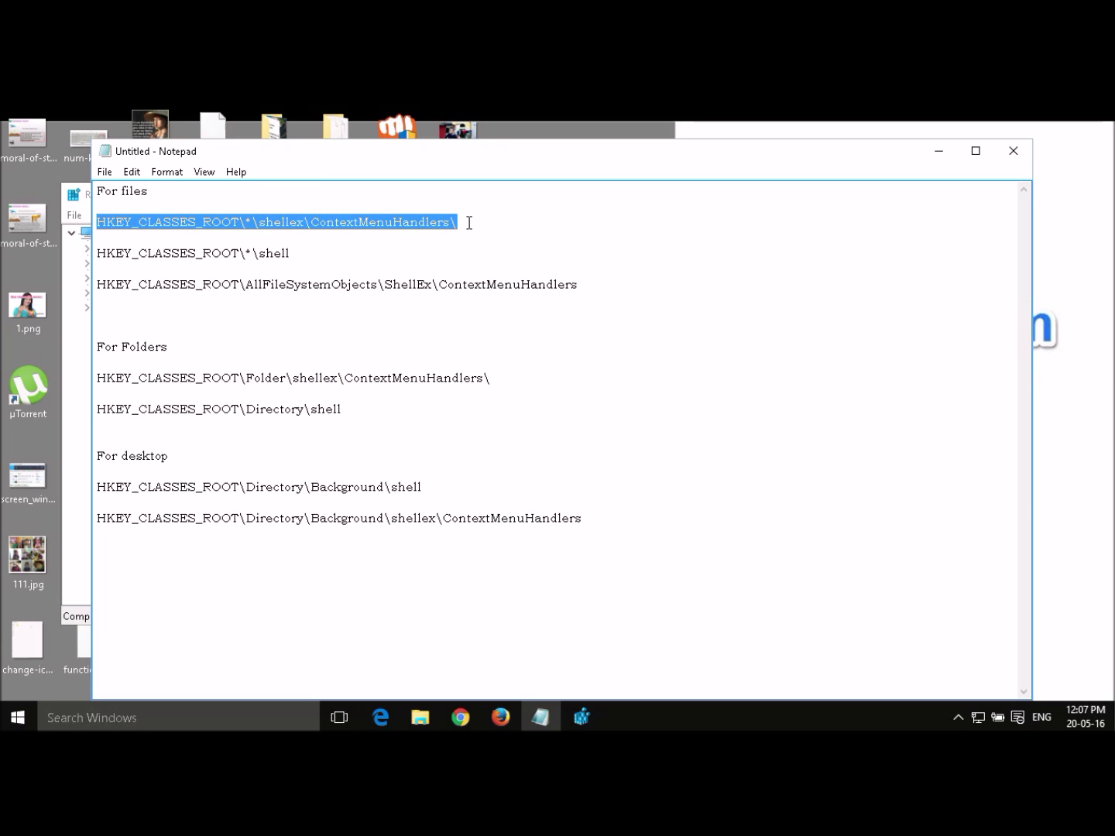
pyautogui.click(926, 156)
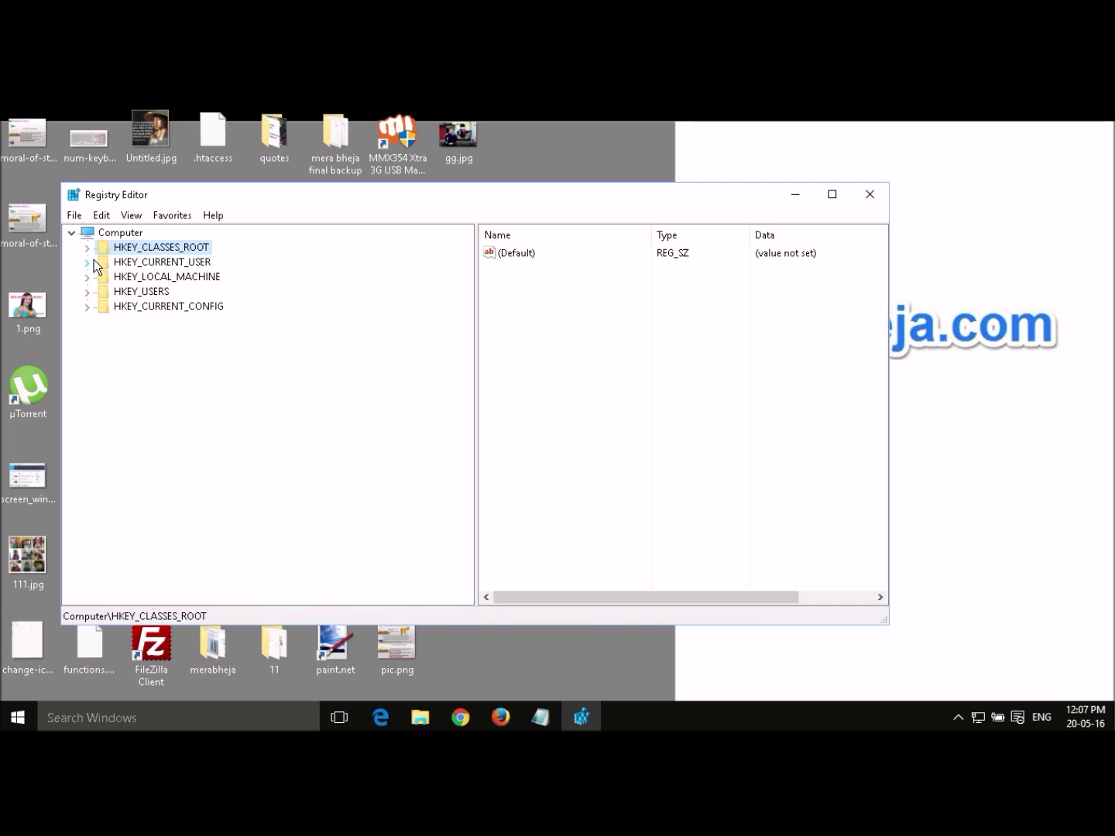
pyautogui.click(542, 718)
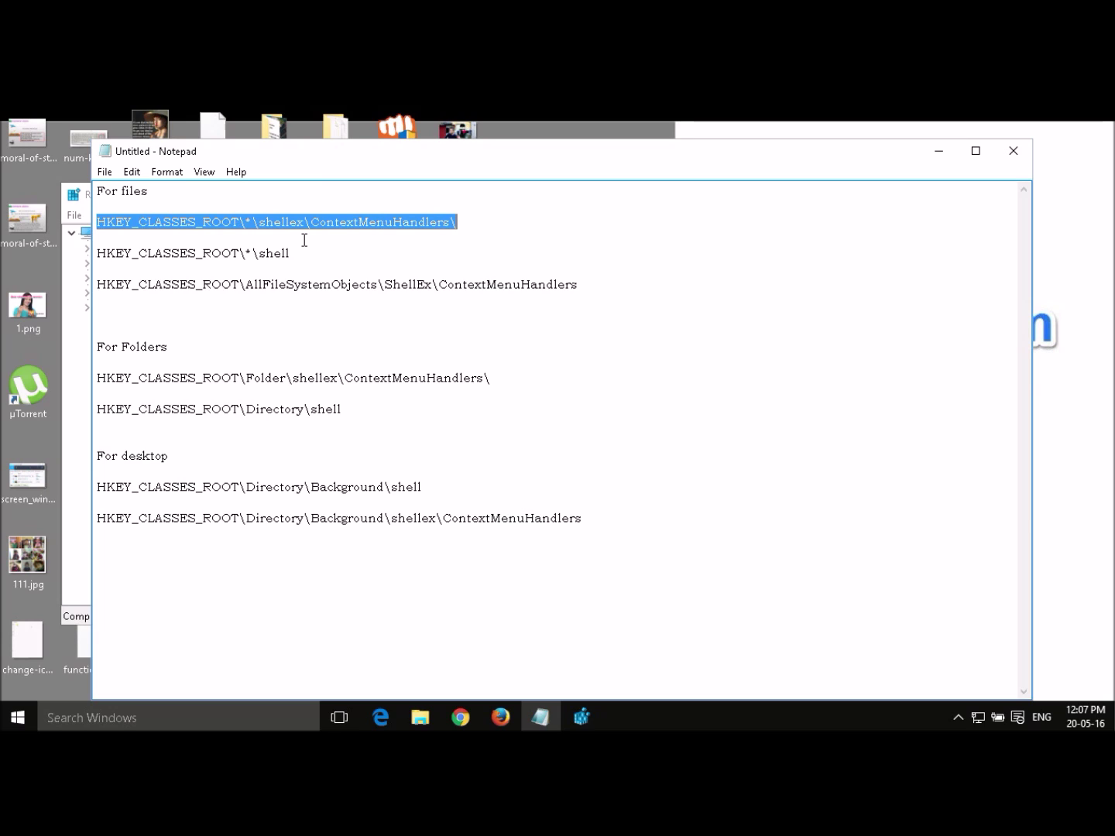
pyautogui.click(304, 240)
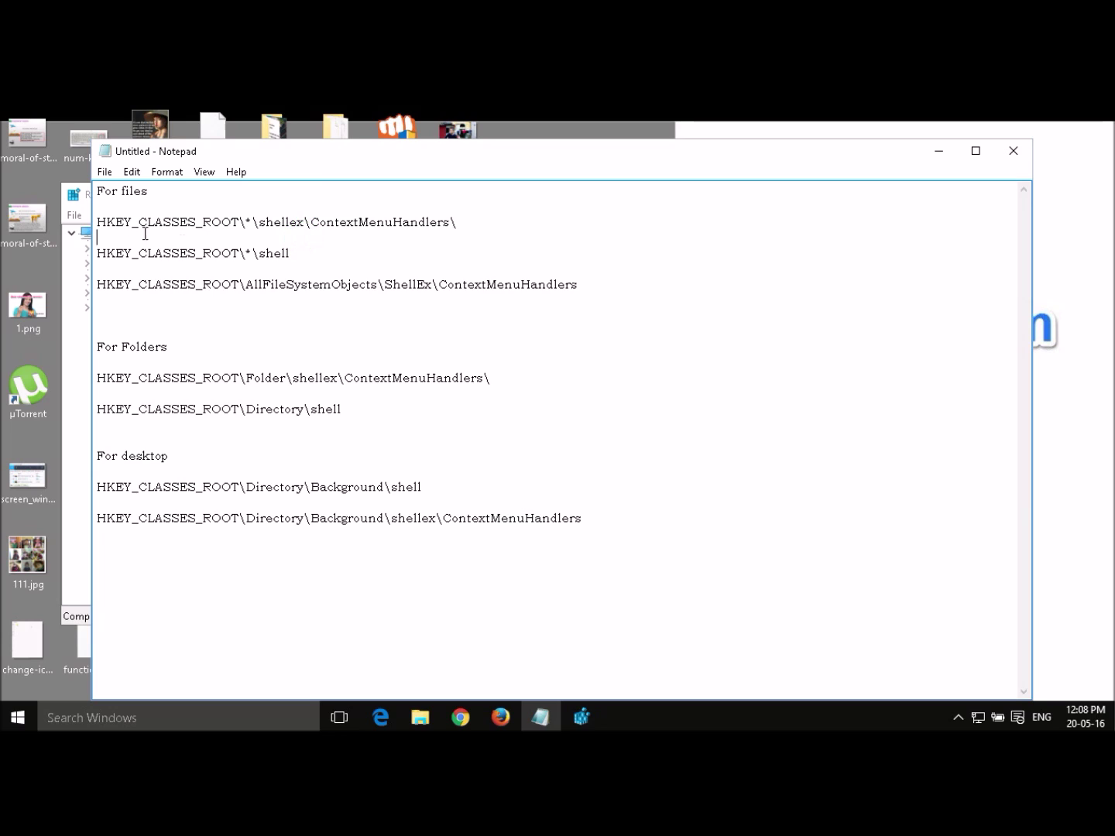
pyautogui.click(100, 221)
pyautogui.moveTo(101, 221); pyautogui.dragTo(475, 223)
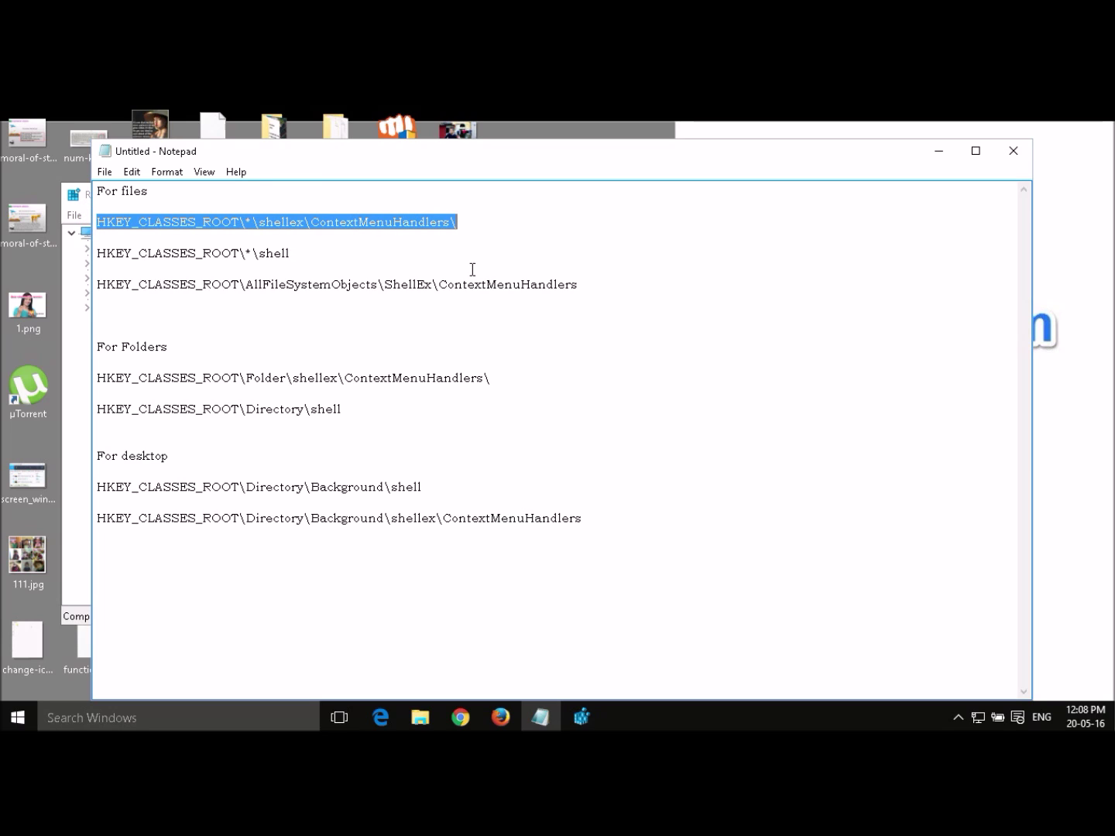
pyautogui.click(132, 253)
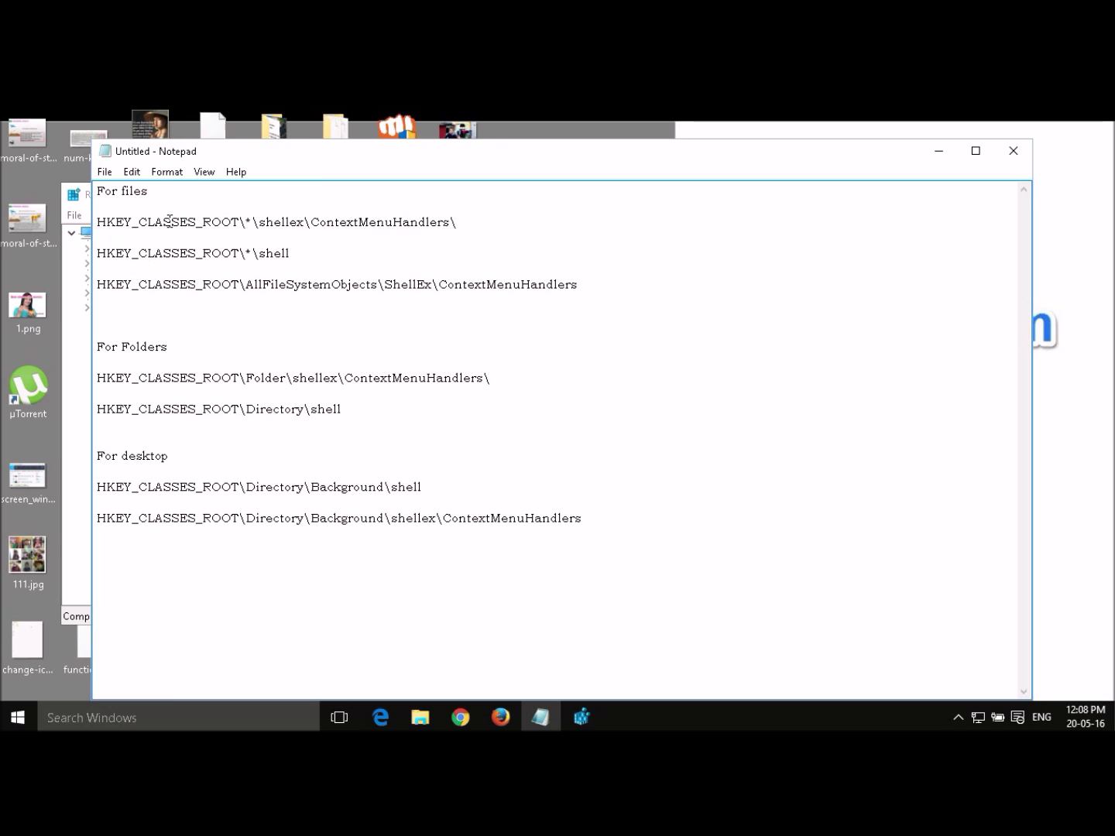
pyautogui.click(941, 153)
# - Expand HKEY_CLASSES_ROOT > * > shellex > ContextMenuHandlers and select the FileSyncEx handler
pyautogui.click(91, 248)
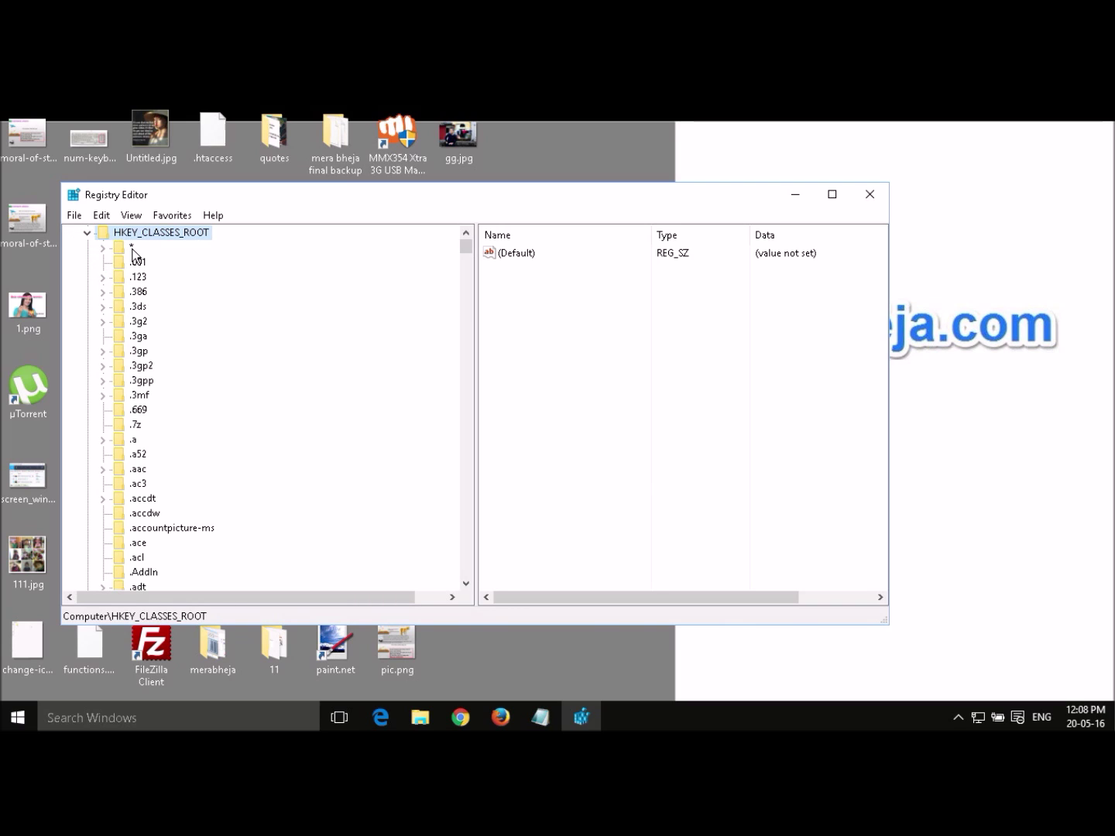
pyautogui.click(110, 249)
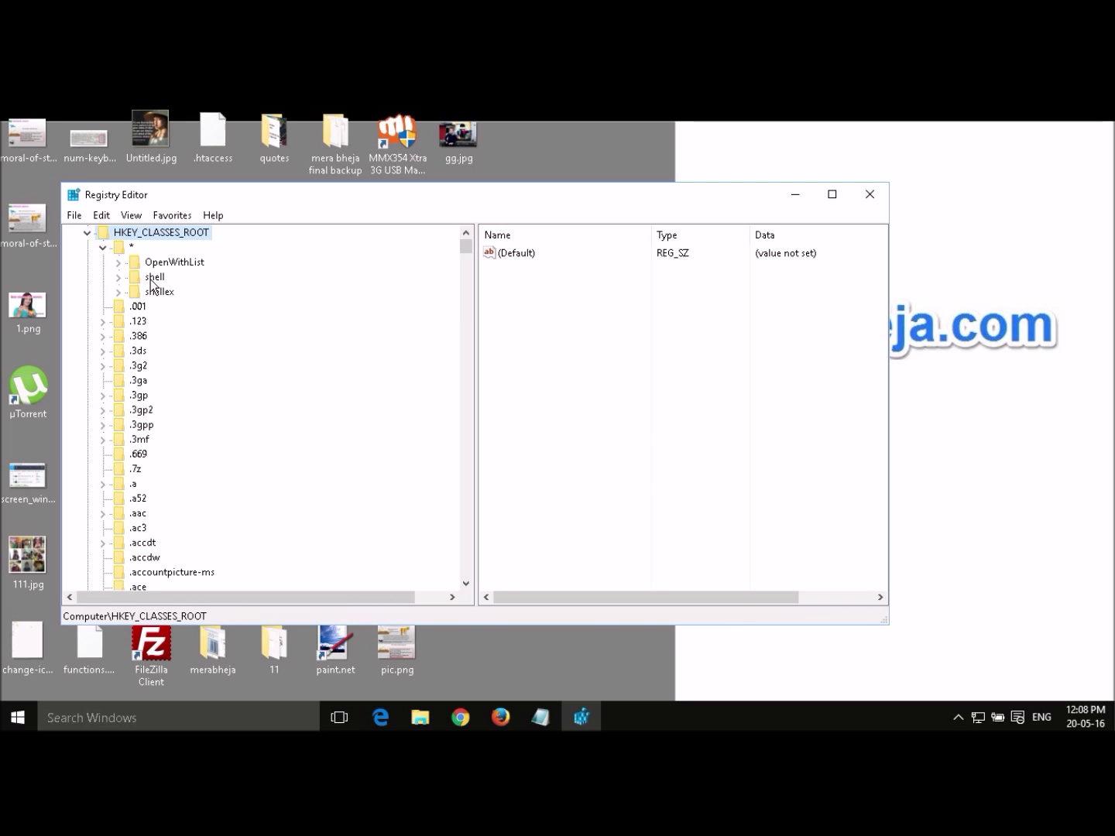
pyautogui.click(119, 292)
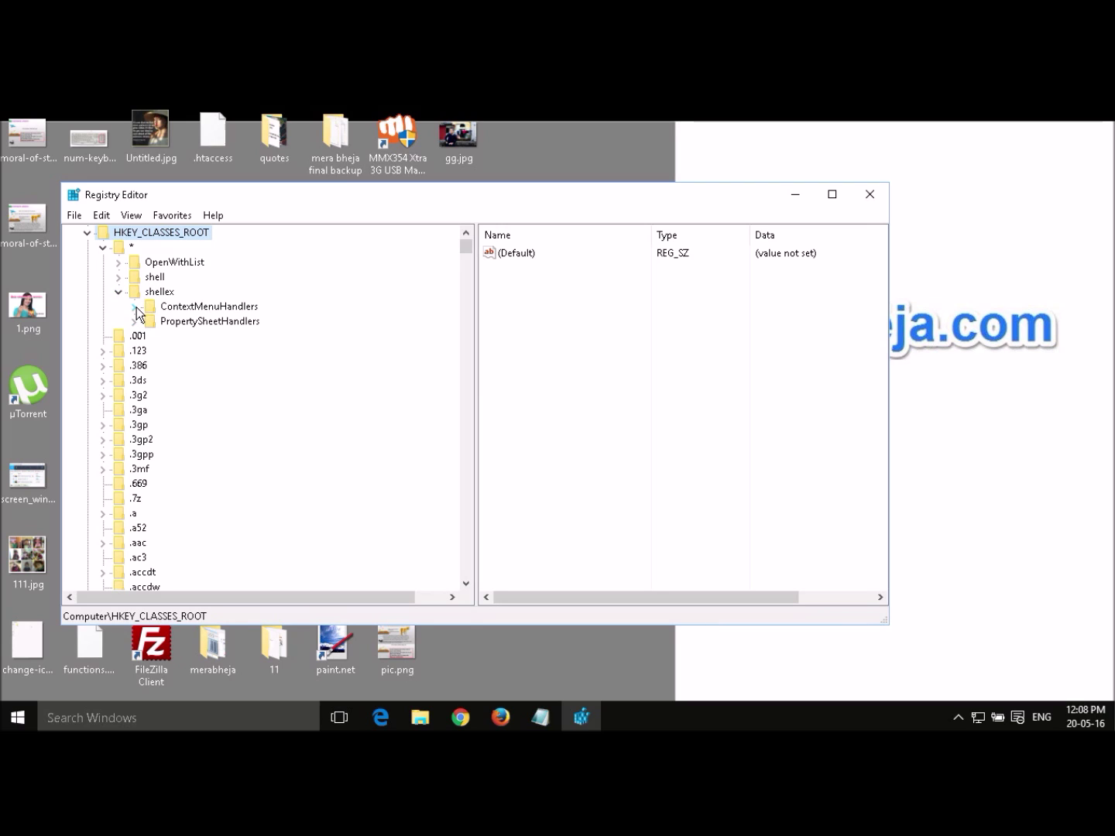
pyautogui.click(134, 308)
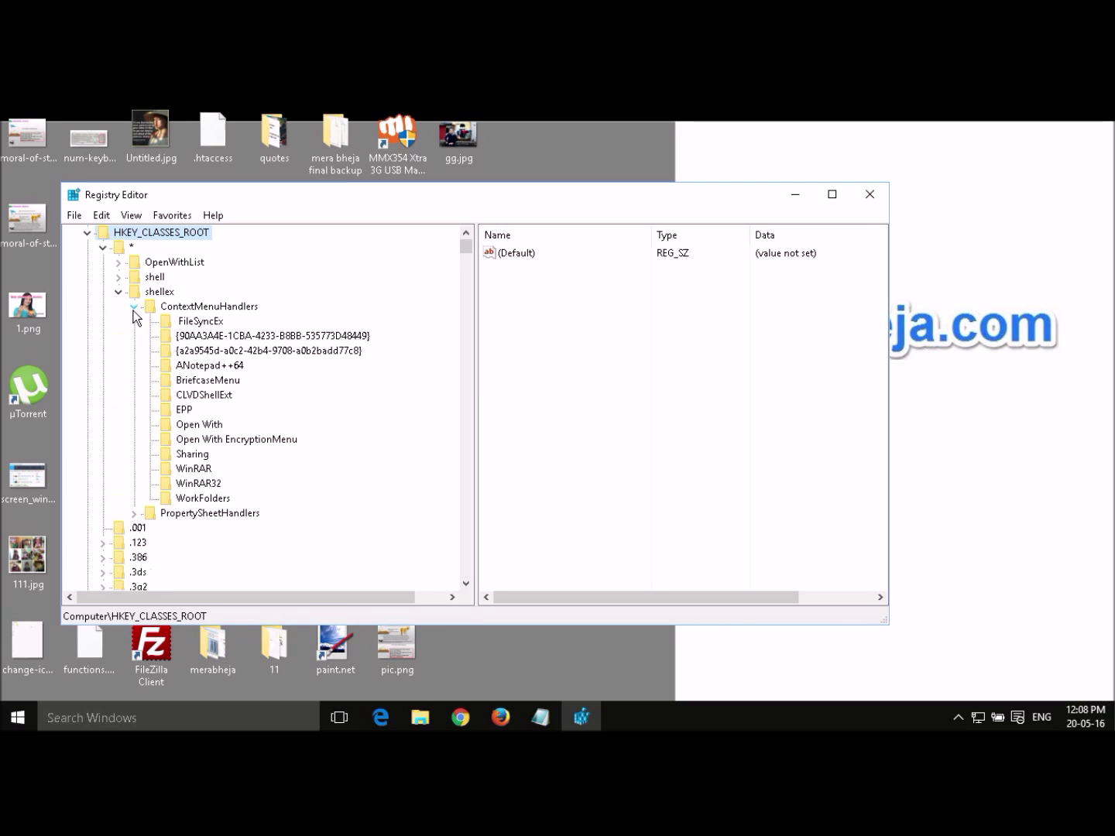
pyautogui.click(190, 323)
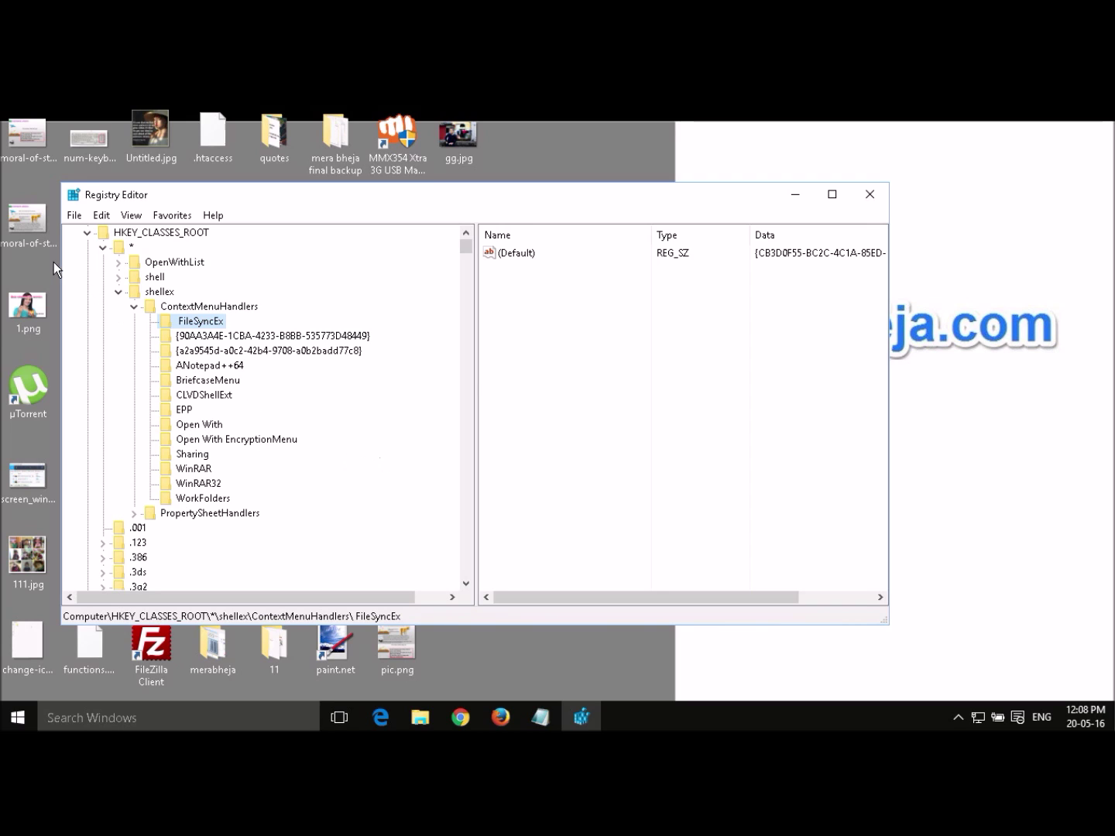
# - Check 1.png's context menu entries, then select the ANotepad++64 handler
pyautogui.rightClick(15, 319)
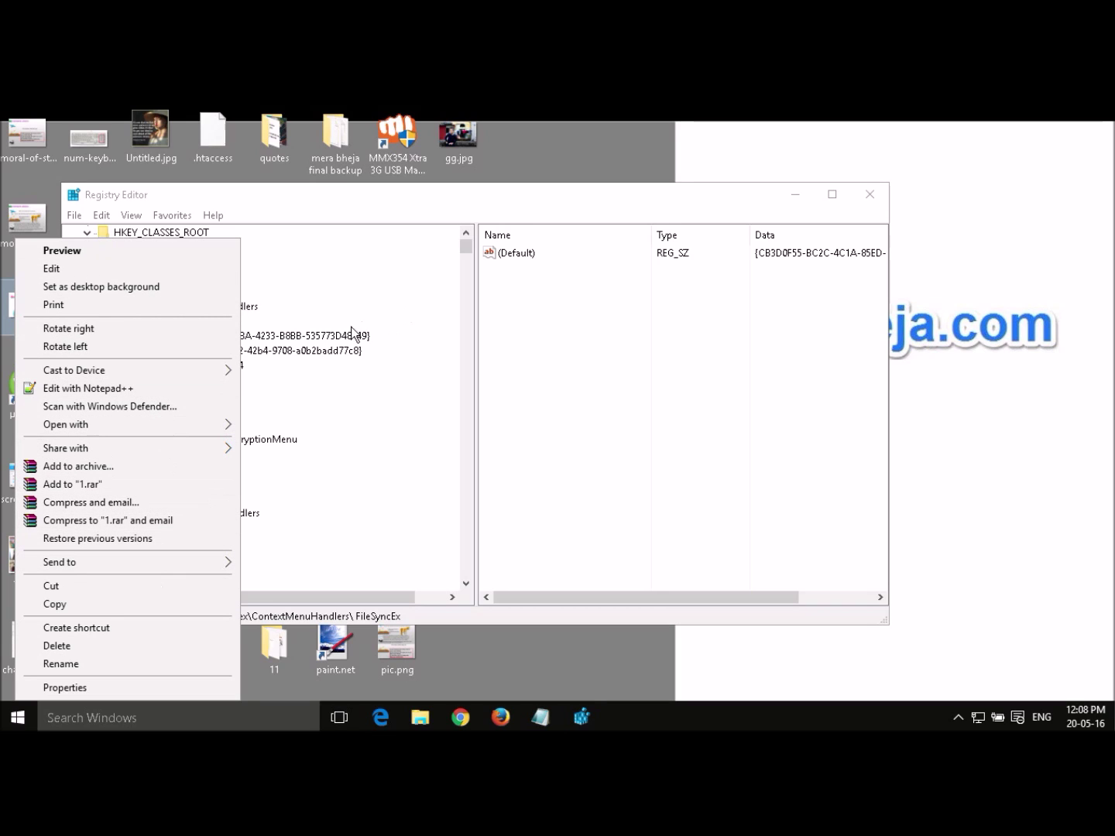
pyautogui.click(329, 359)
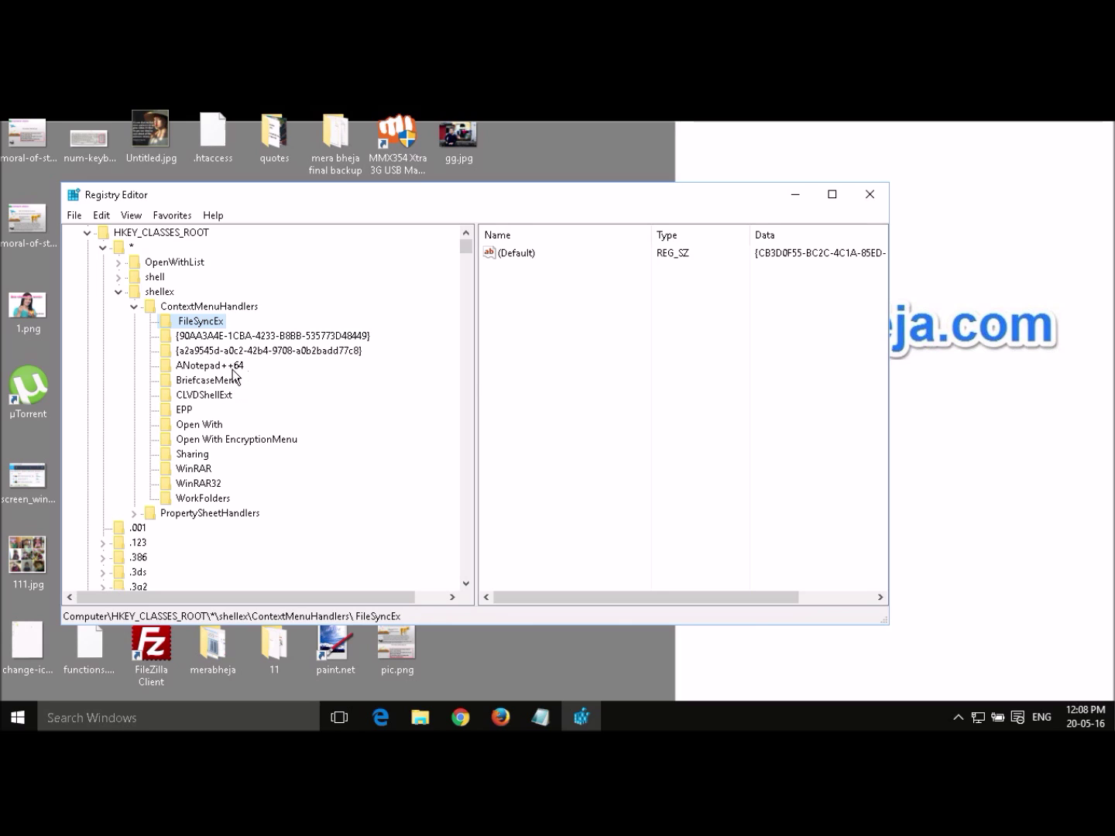
pyautogui.click(209, 367)
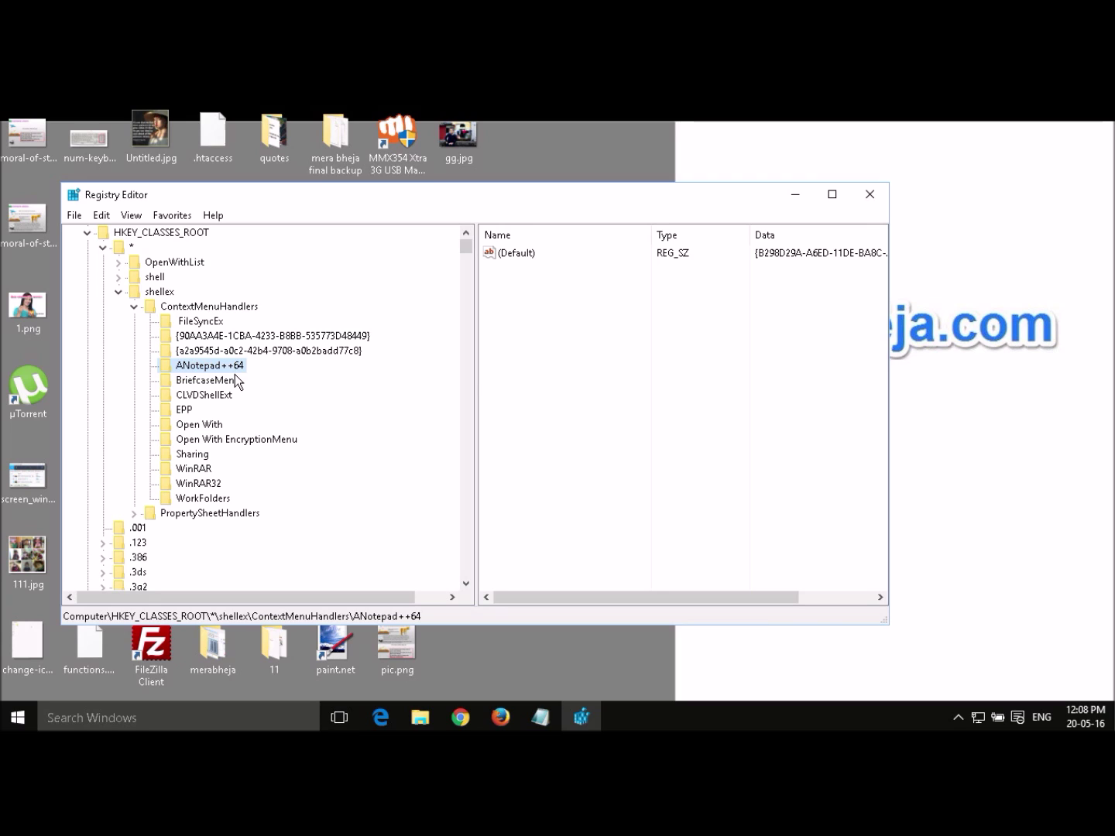
# - Check a desktop file's Edit with Notepad++ entry, then return to Registry Editor
pyautogui.rightClick(29, 231)
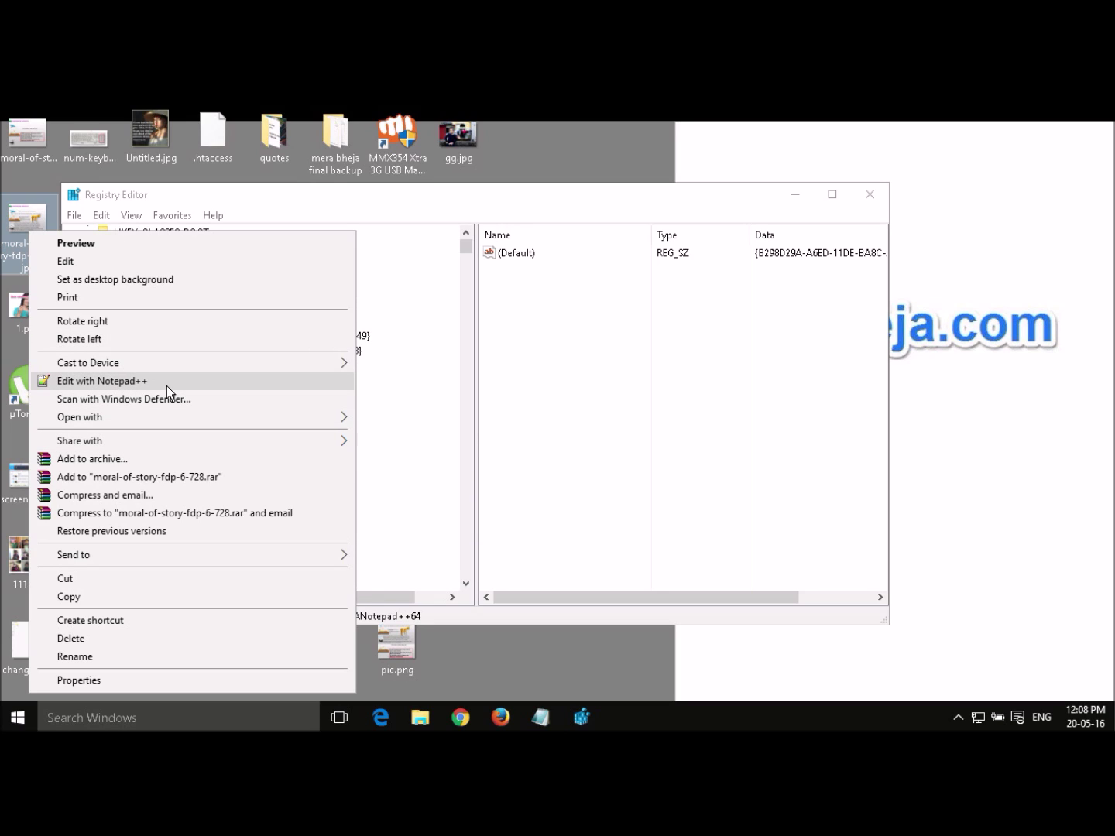
pyautogui.click(410, 370)
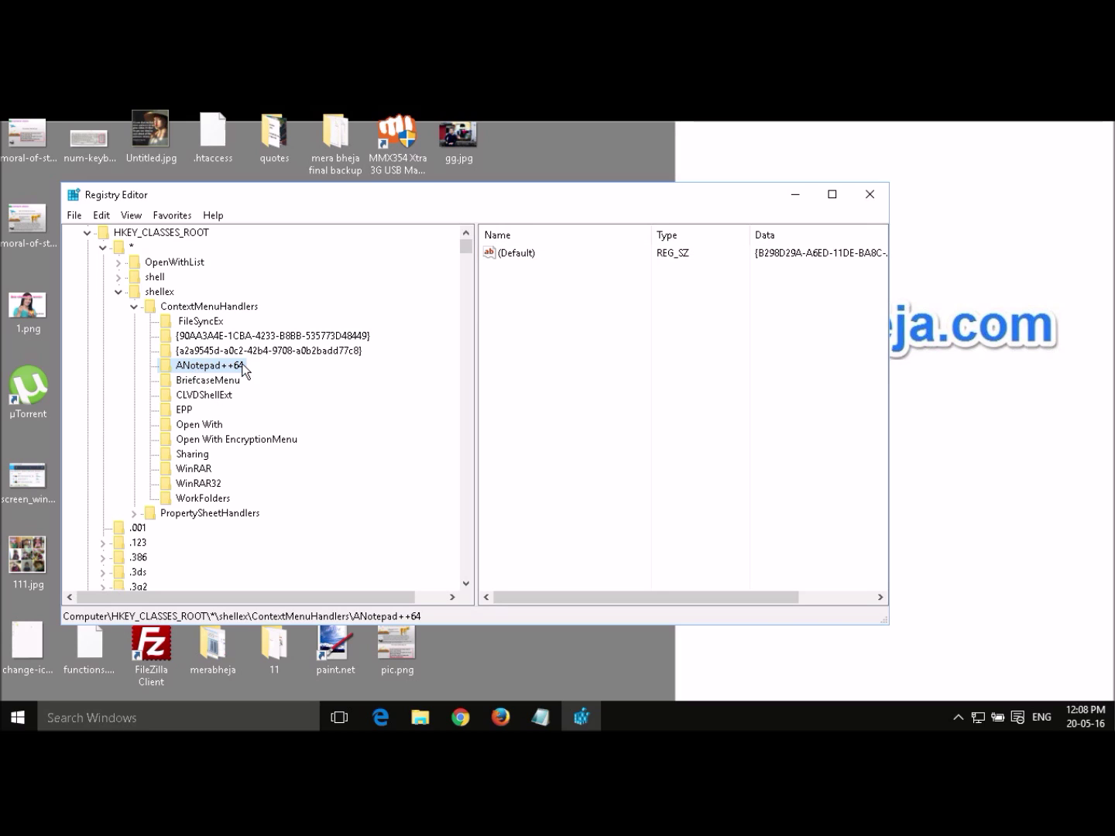
# - Prefix the ANotepad++64 (Default) CLSID with a minus, save it, and minimize Registry Editor
pyautogui.doubleClick(521, 255)
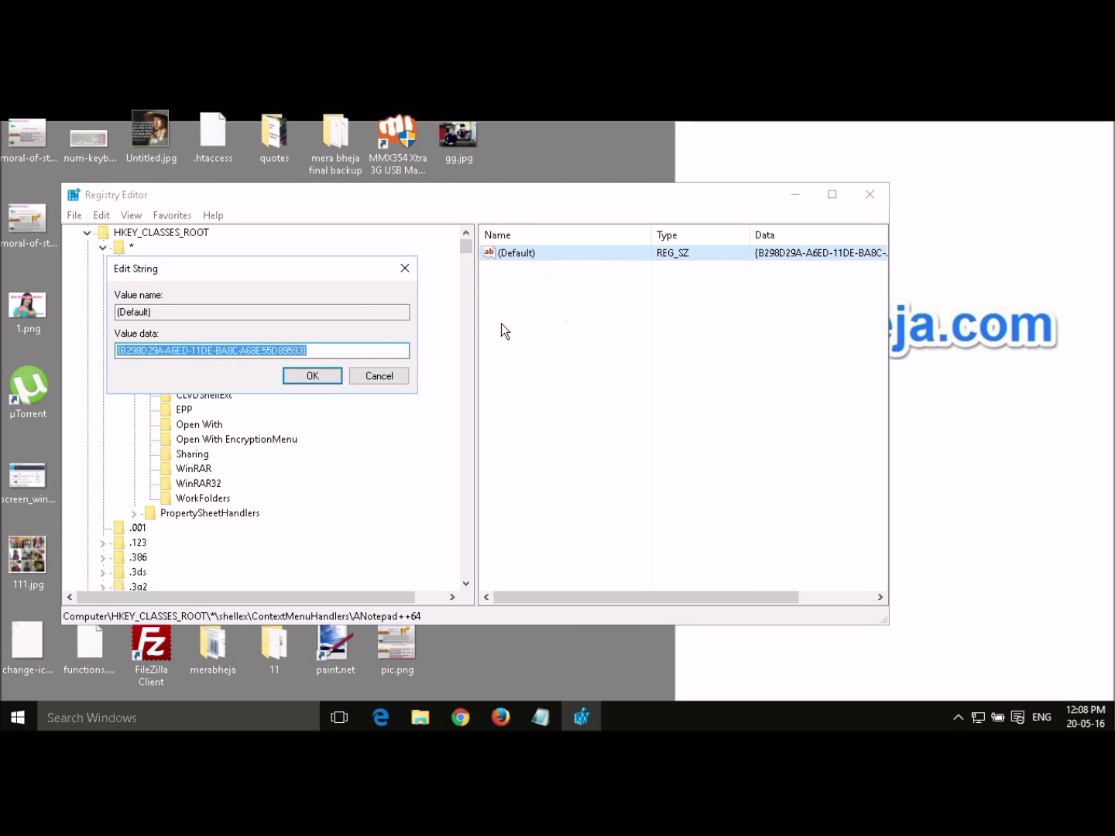
pyautogui.moveTo(309, 269); pyautogui.dragTo(564, 301)
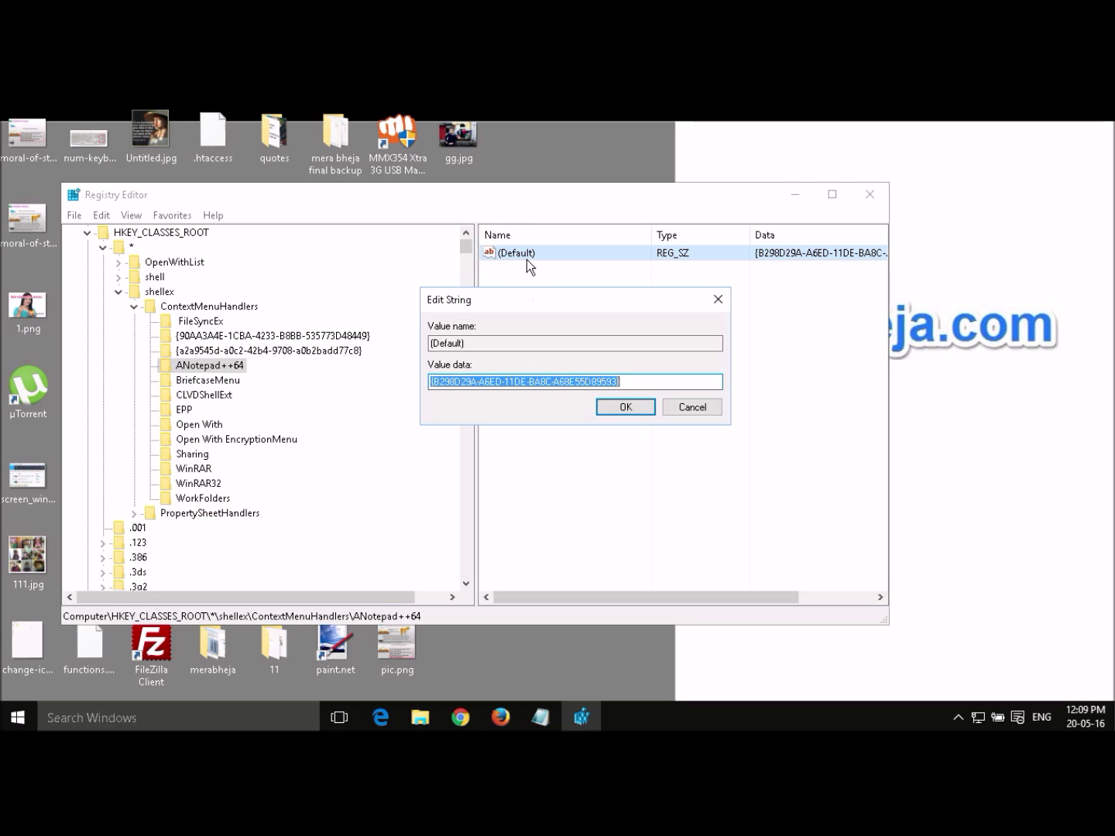
pyautogui.click(478, 382)
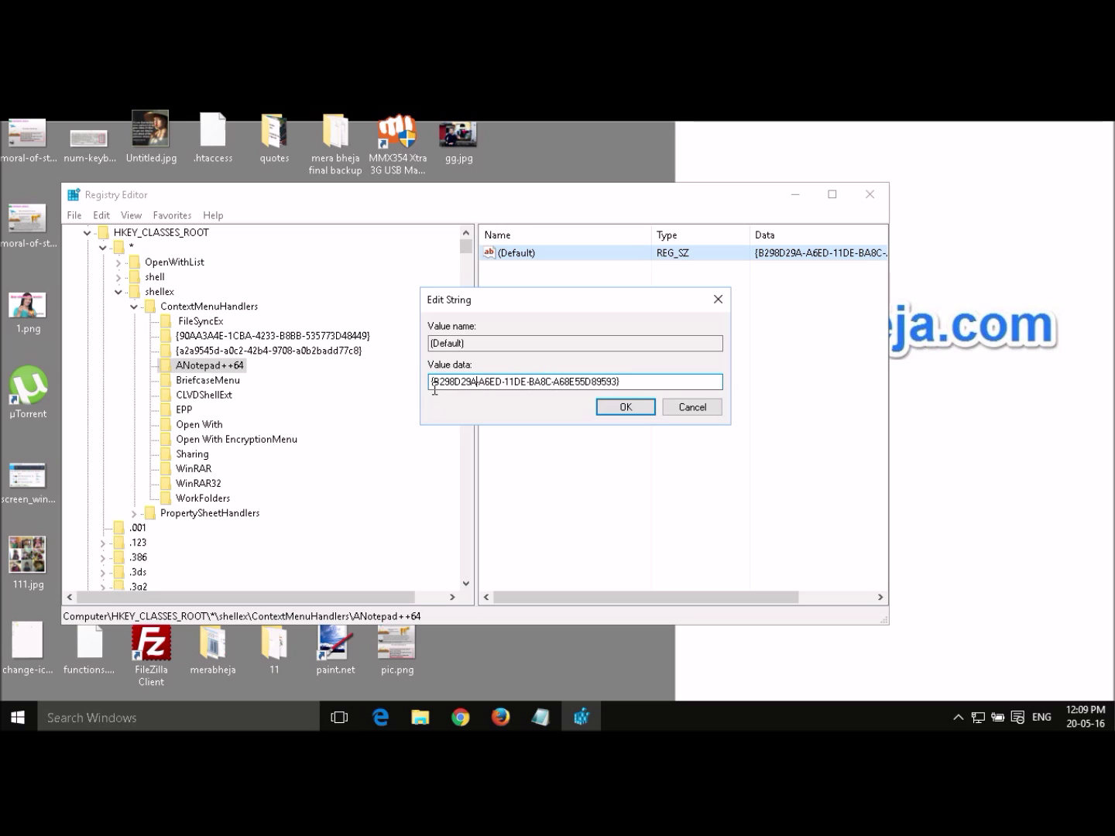
pyautogui.click(430, 381)
pyautogui.write('{')
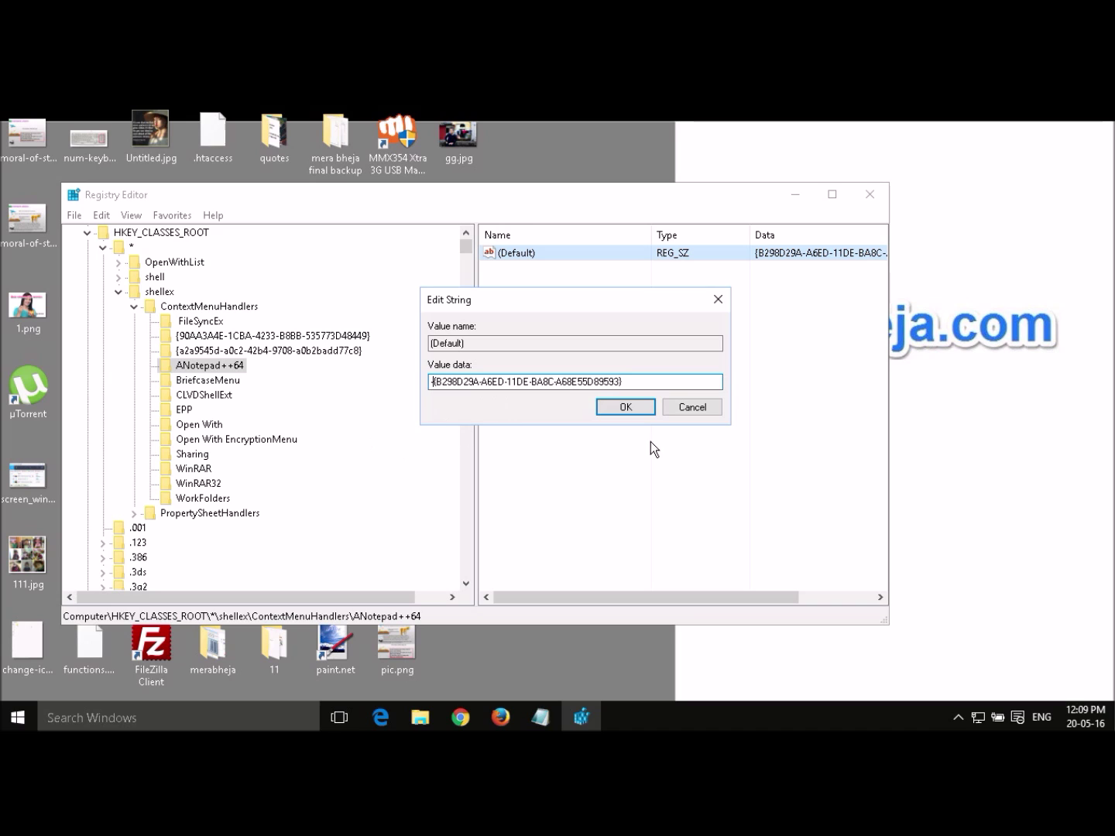
pyautogui.click(633, 414)
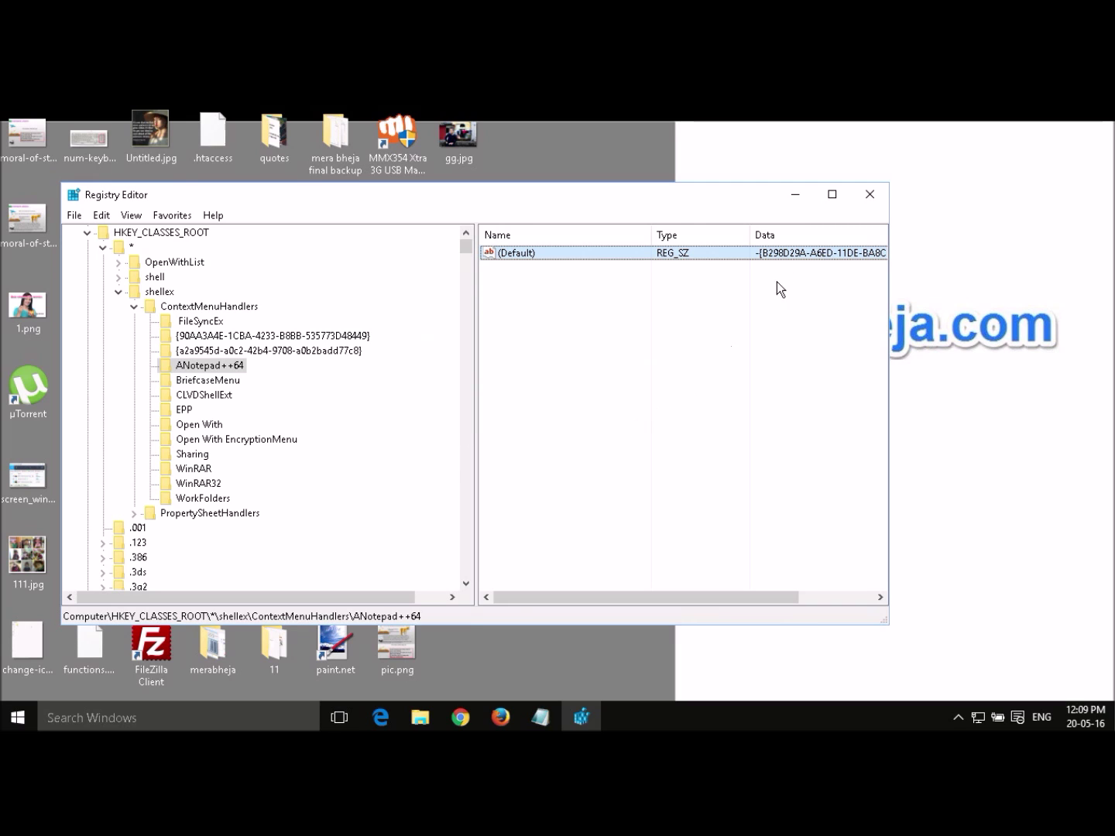
pyautogui.click(796, 195)
pyautogui.rightClick(587, 198)
# - Refresh the desktop and confirm 1.png and the moral-of-story image lack Edit with Notepad++
pyautogui.click(623, 247)
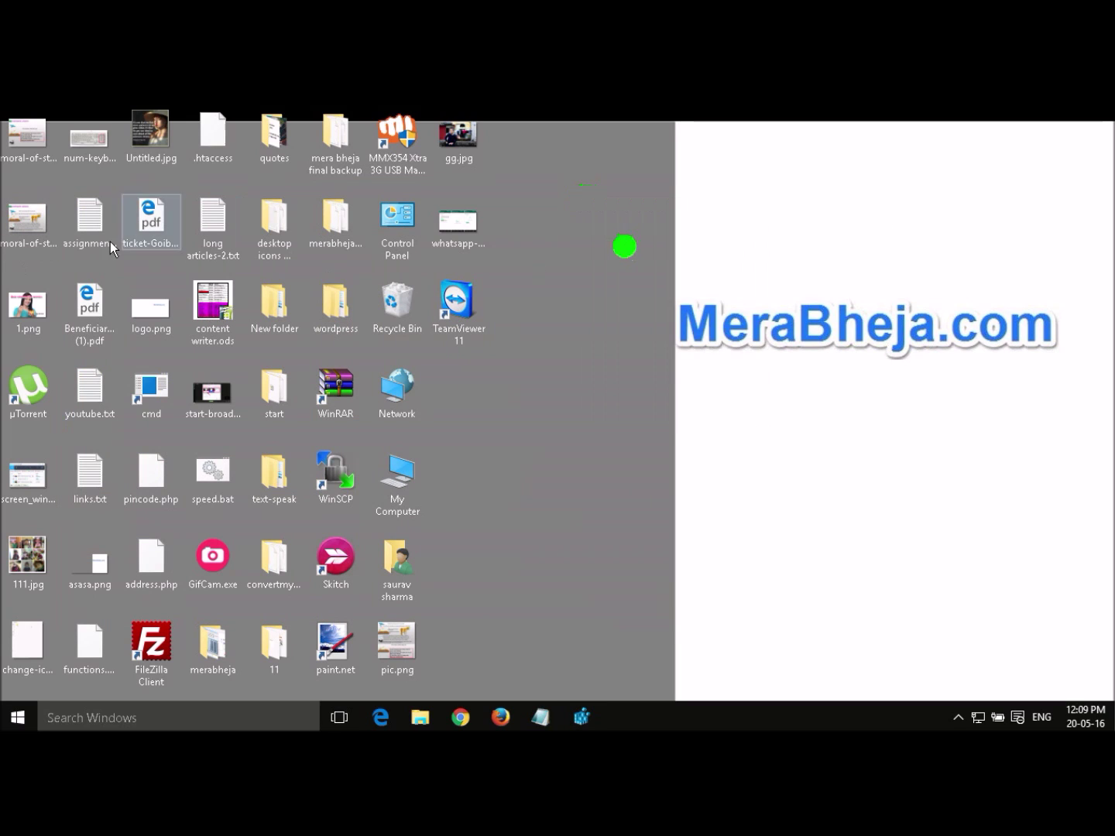
pyautogui.click(39, 310)
pyautogui.rightClick(47, 309)
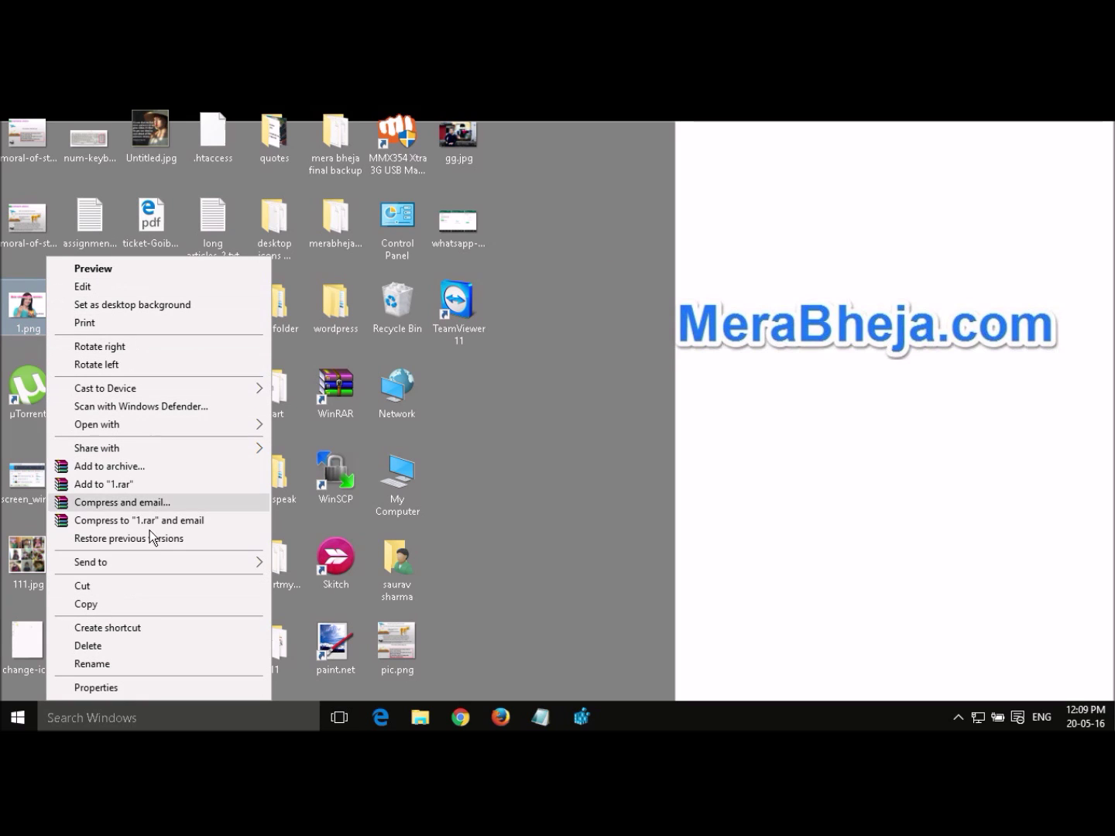
pyautogui.click(652, 159)
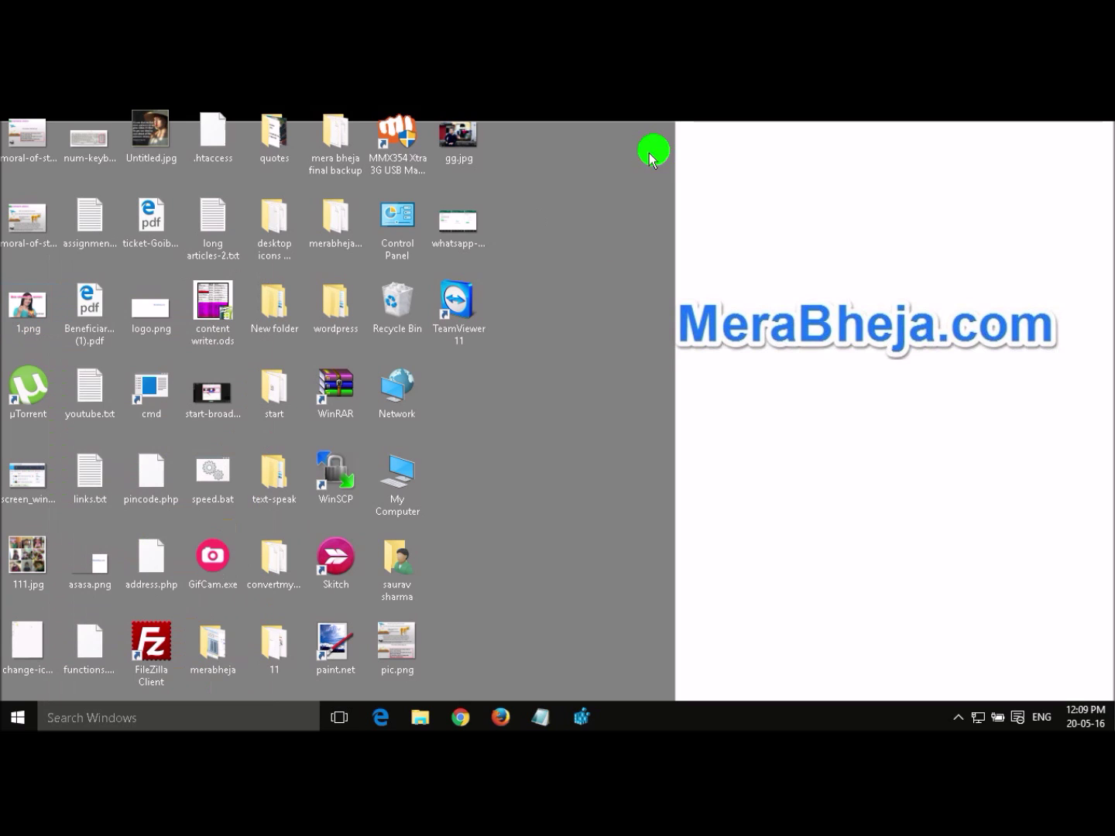
pyautogui.rightClick(44, 220)
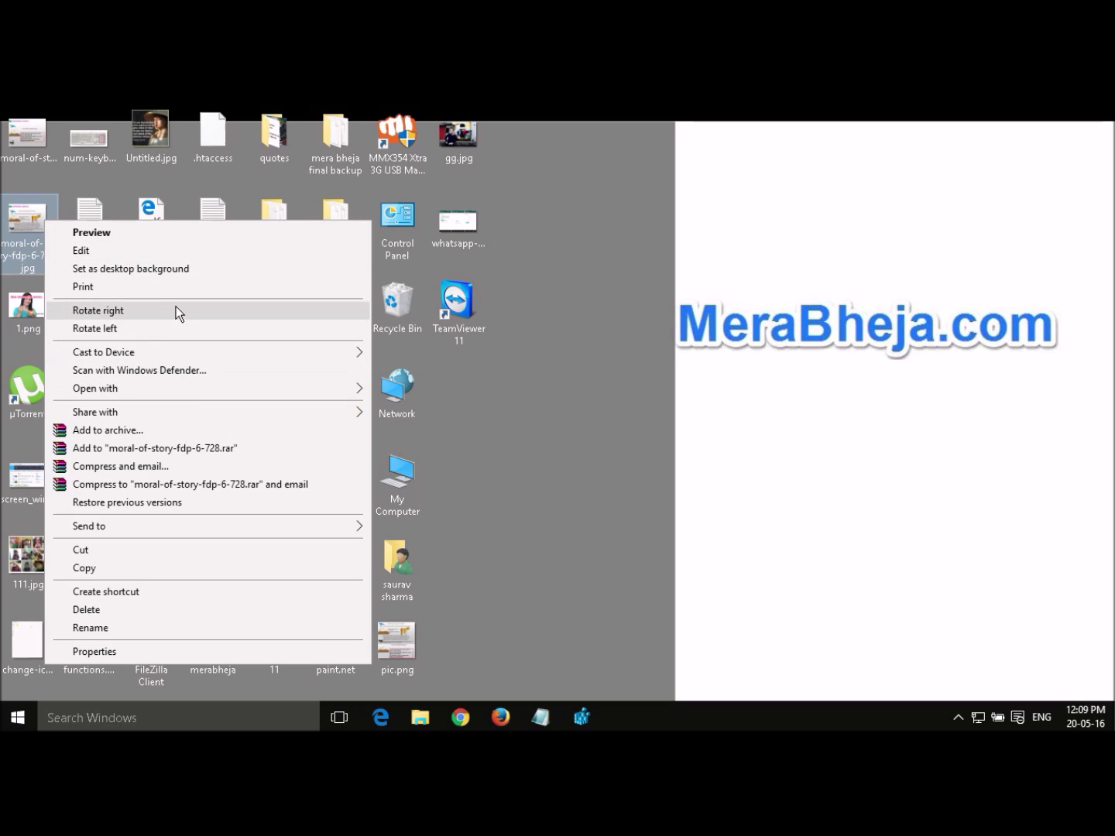
pyautogui.click(589, 333)
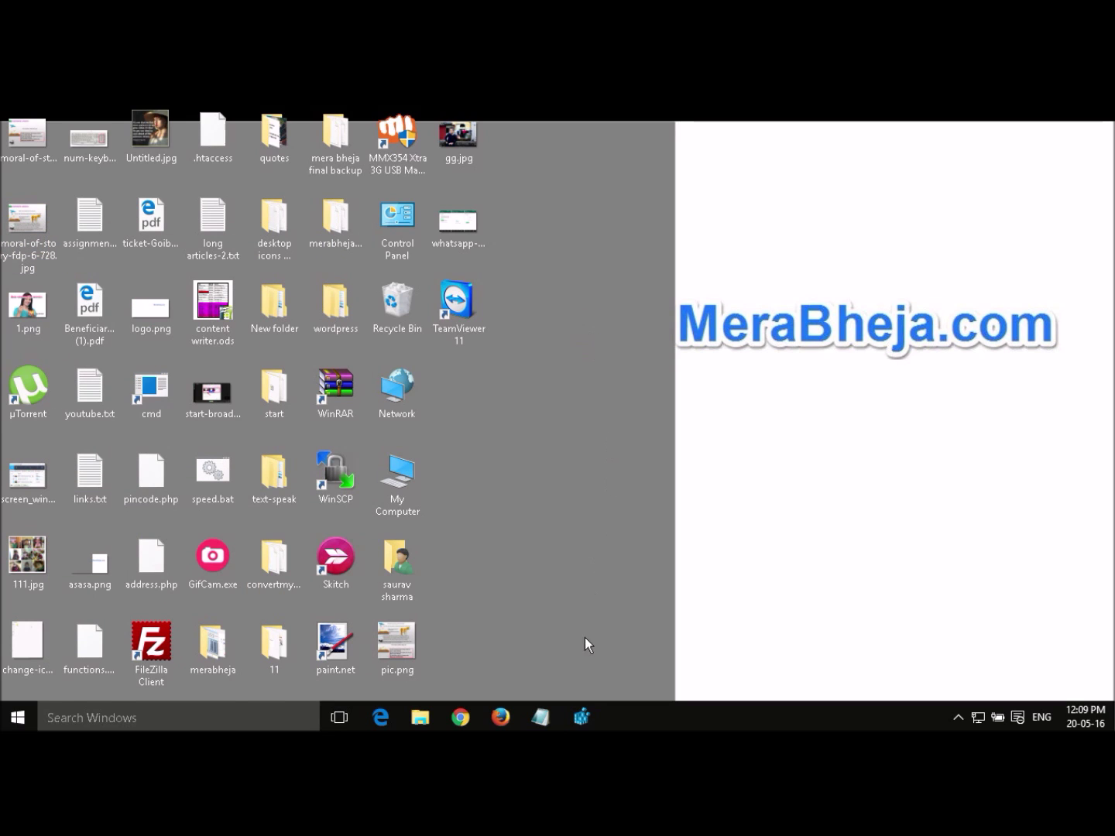
pyautogui.click(584, 722)
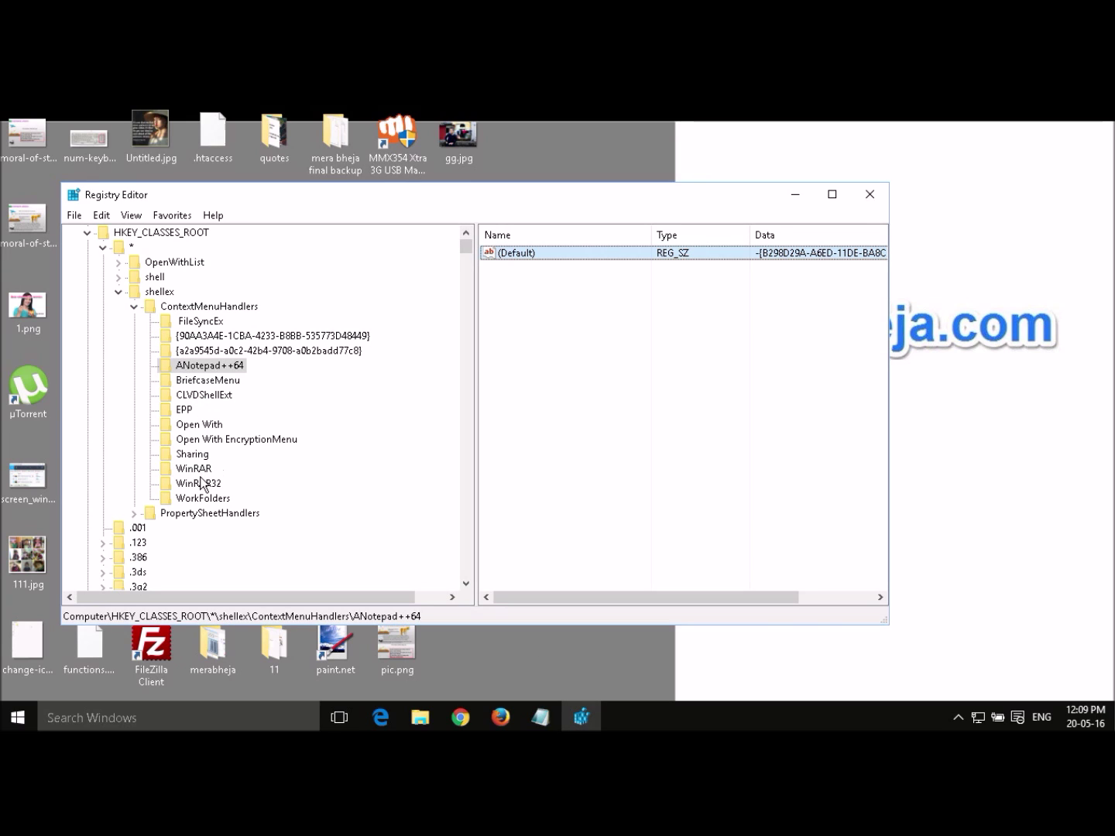
# - Prefix the WinRAR32 handler's (Default) GUID with a minus and check 1.png's menu
pyautogui.click(179, 487)
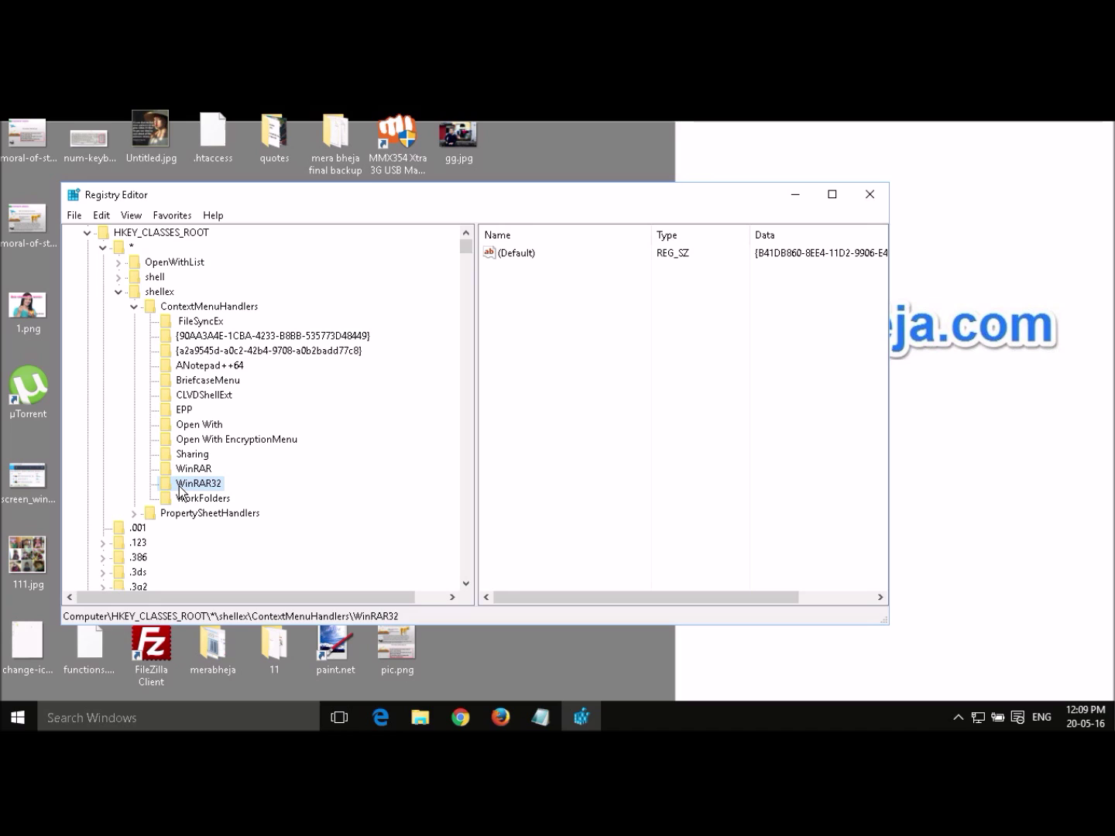
pyautogui.doubleClick(512, 257)
pyautogui.click(118, 350)
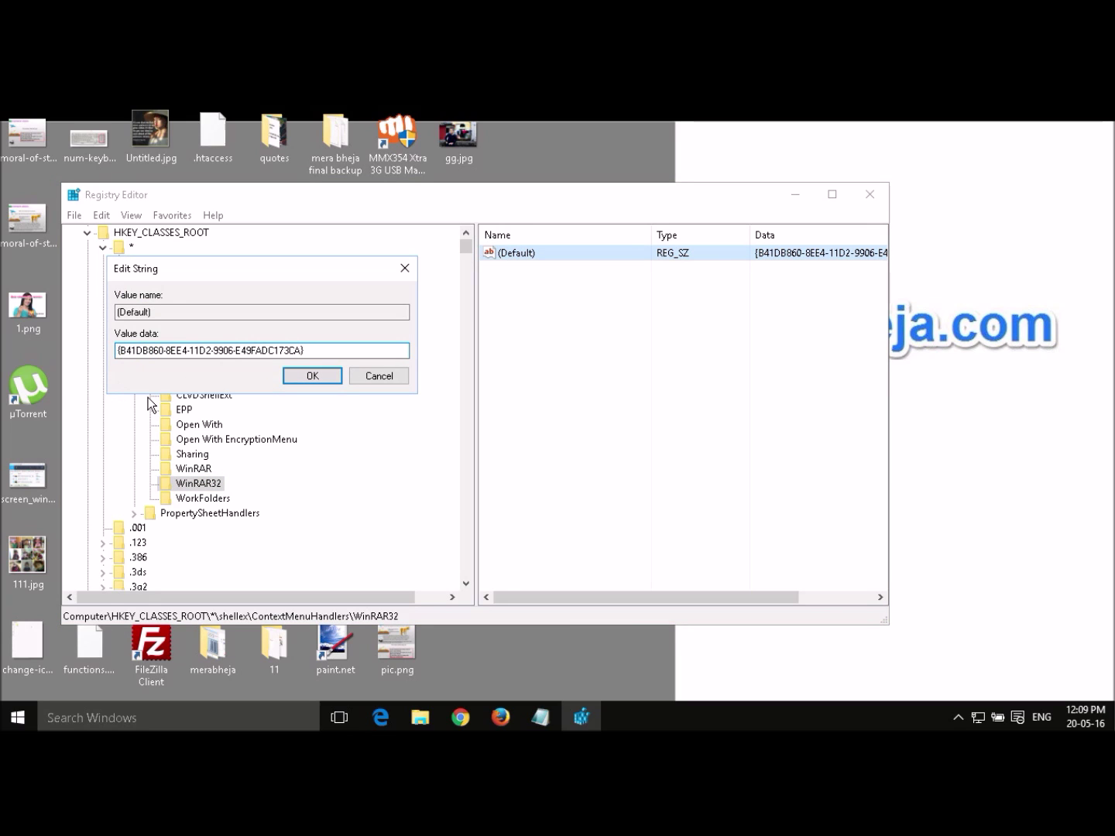
pyautogui.write('-')
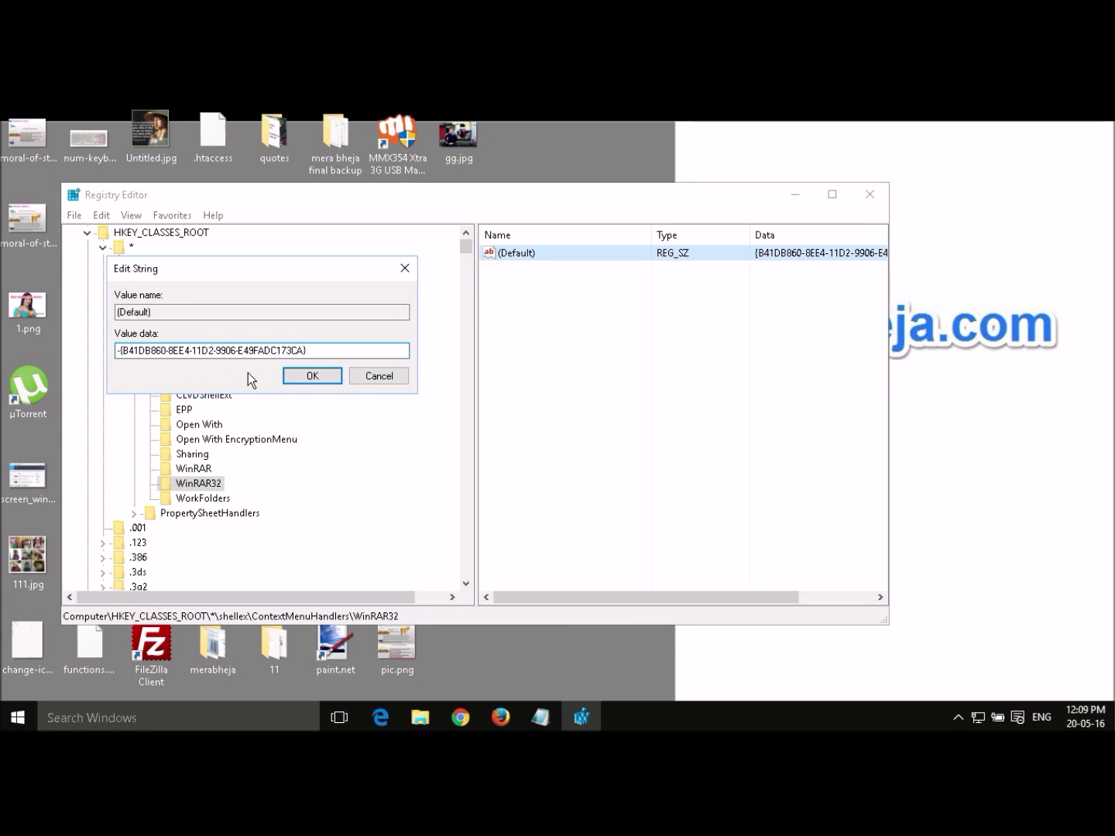
pyautogui.click(310, 377)
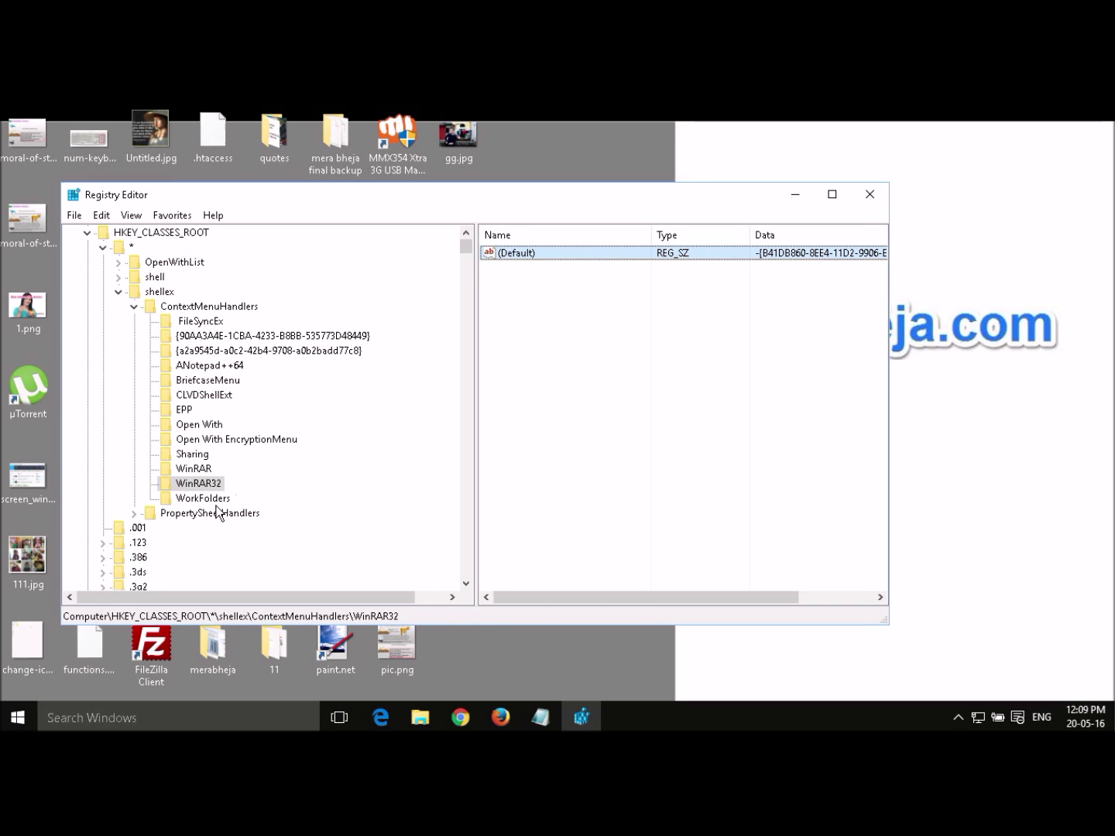
pyautogui.click(603, 141)
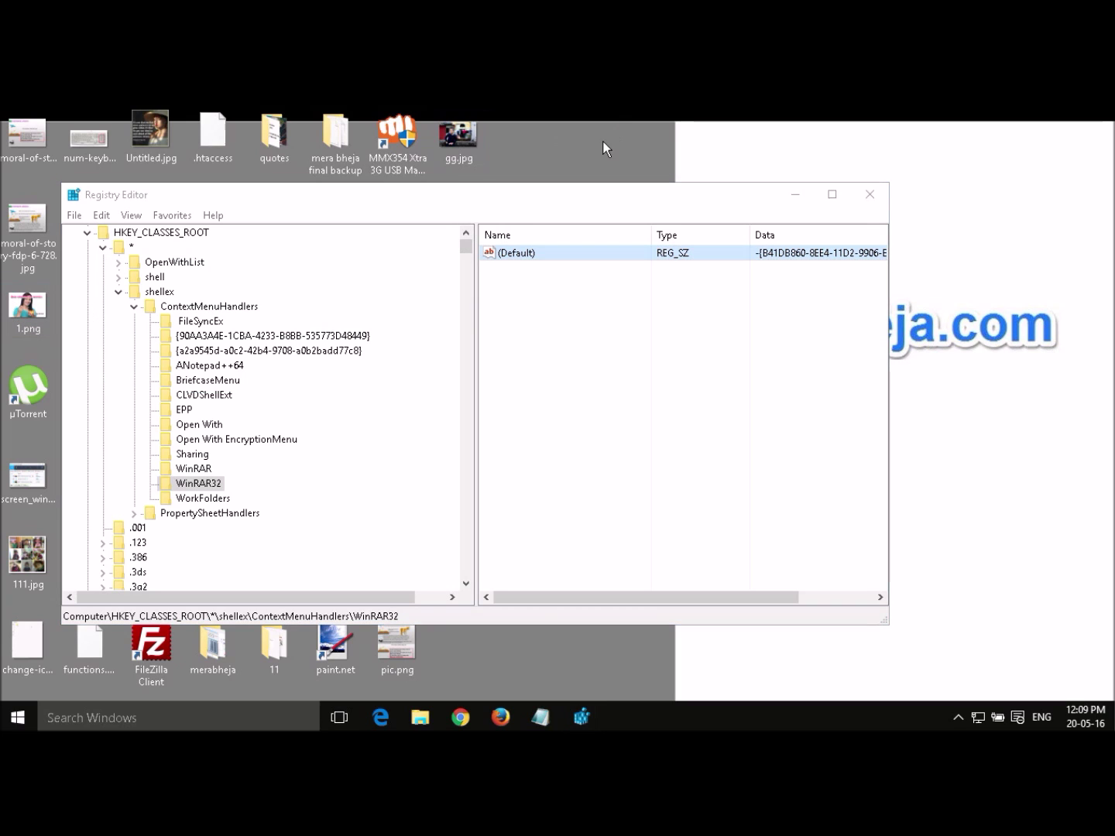
pyautogui.rightClick(21, 314)
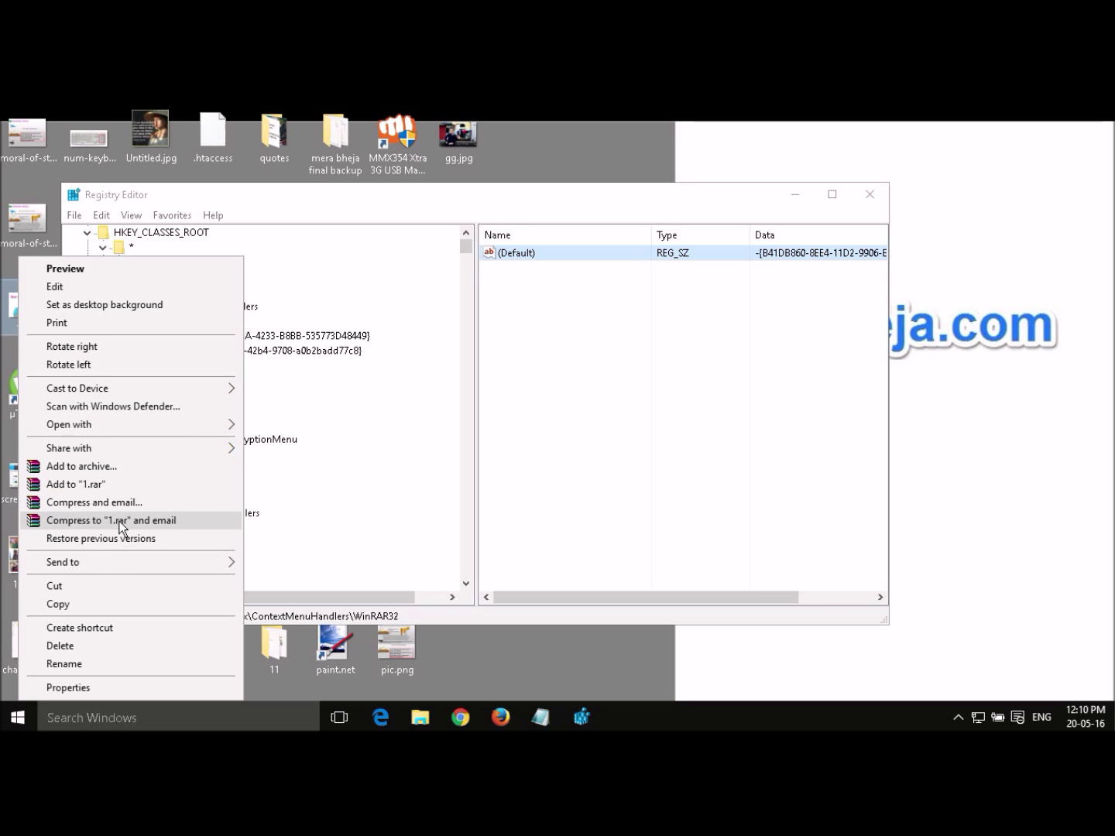
pyautogui.click(391, 383)
# - Prefix the WinRAR handler's (Default) GUID with a minus and recheck 1.png's menu for WinRAR entries
pyautogui.click(193, 470)
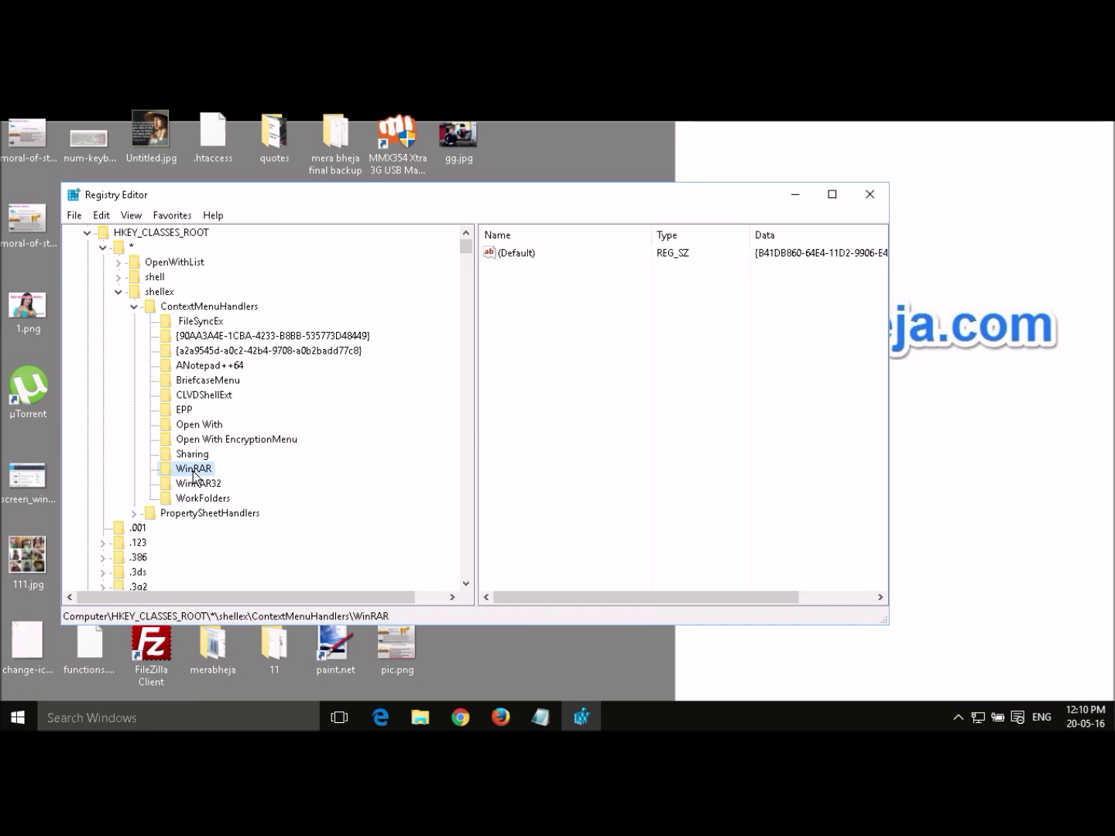
pyautogui.doubleClick(508, 253)
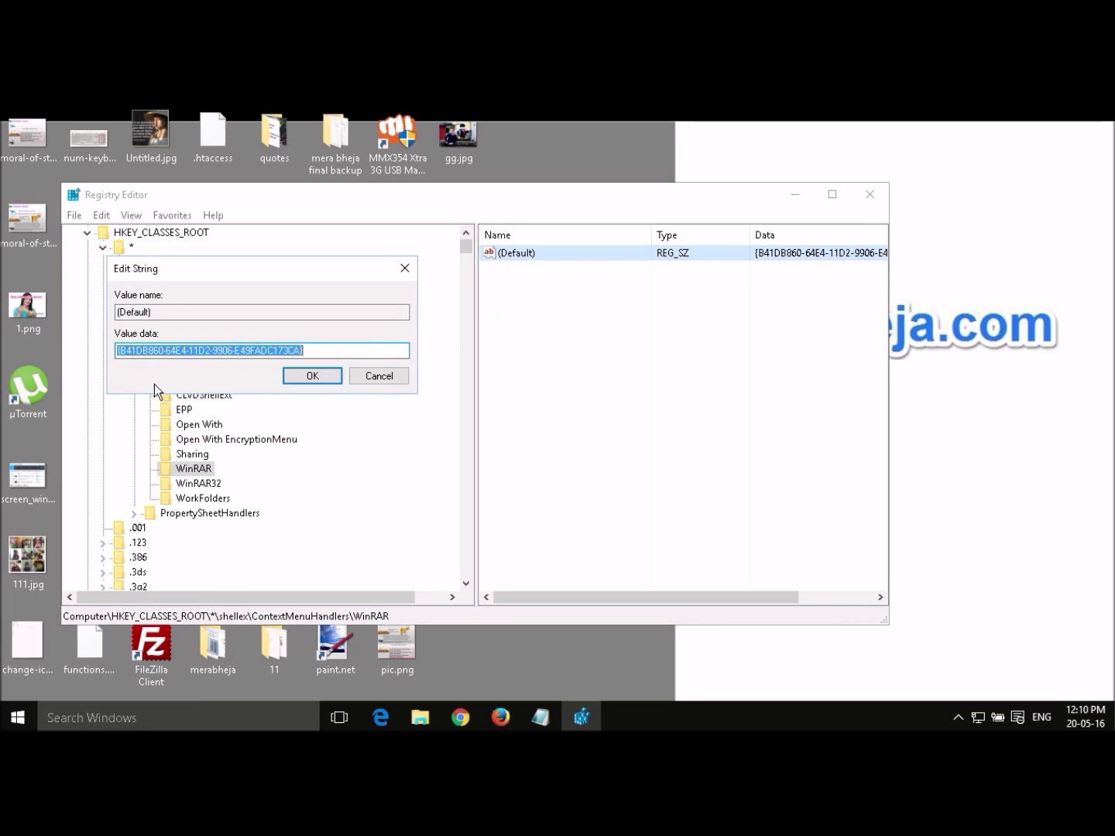
pyautogui.click(121, 354)
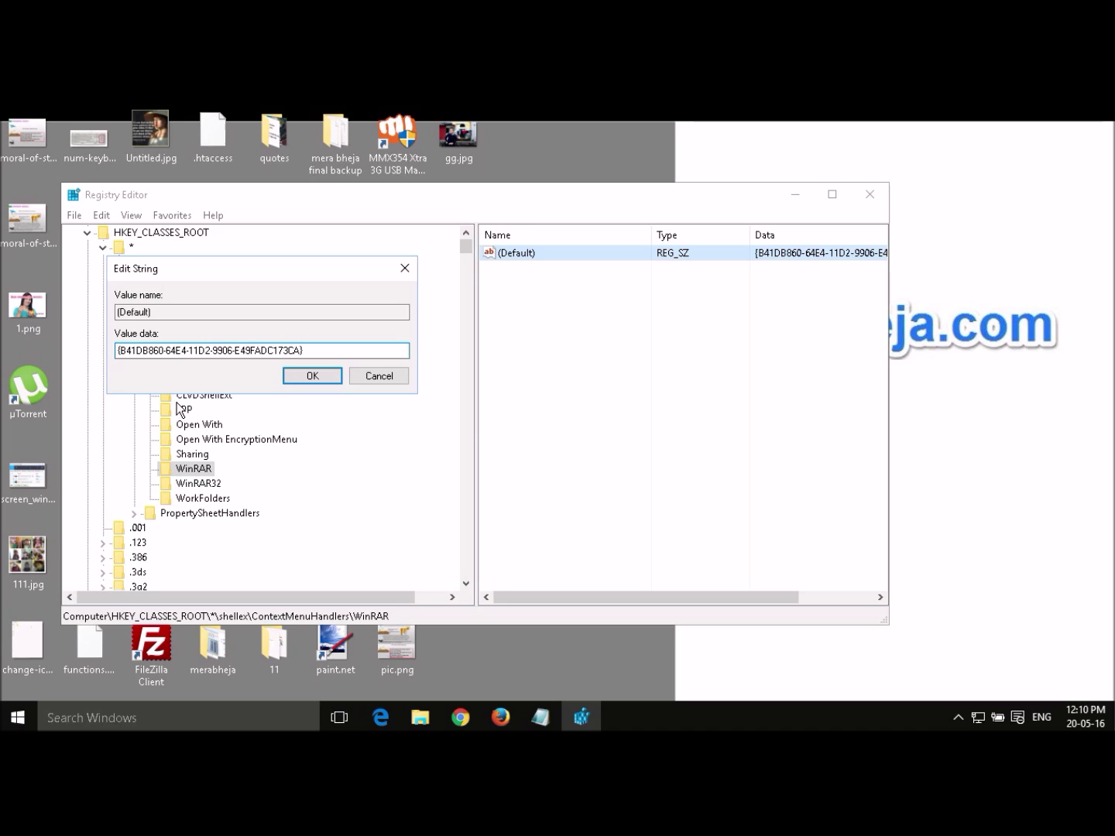
pyautogui.write('-')
pyautogui.click(307, 378)
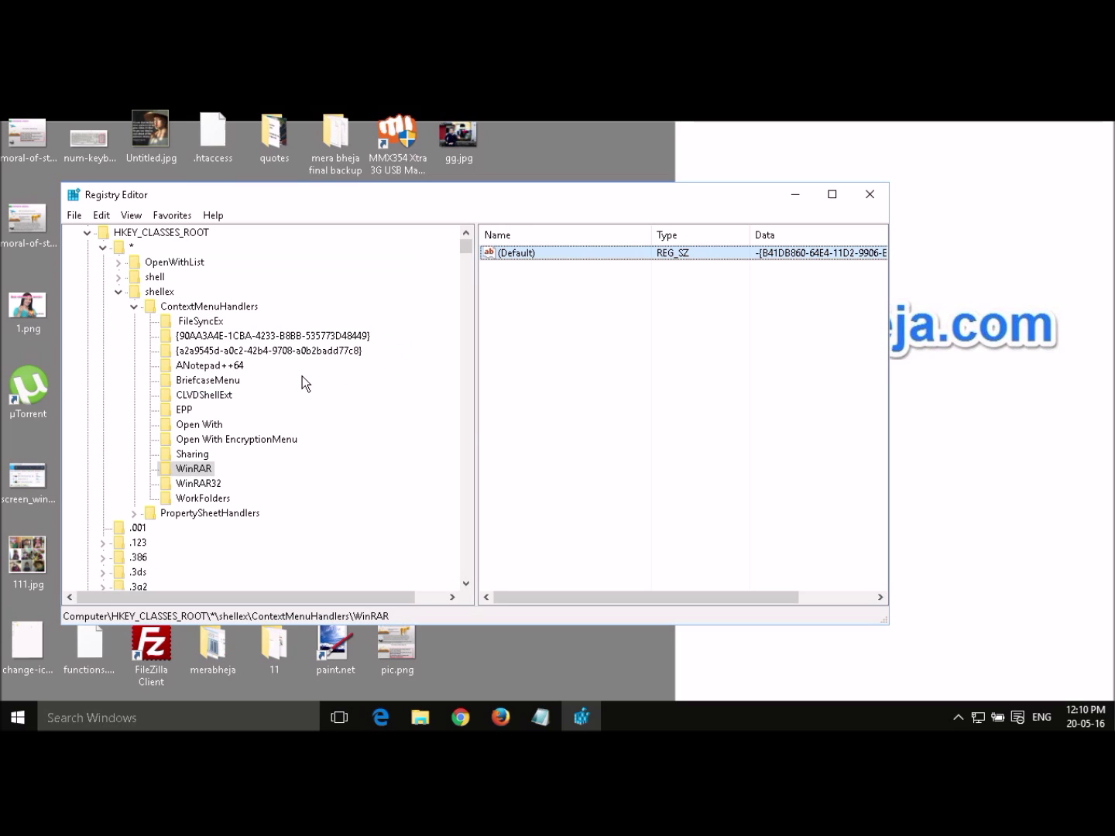
pyautogui.rightClick(39, 312)
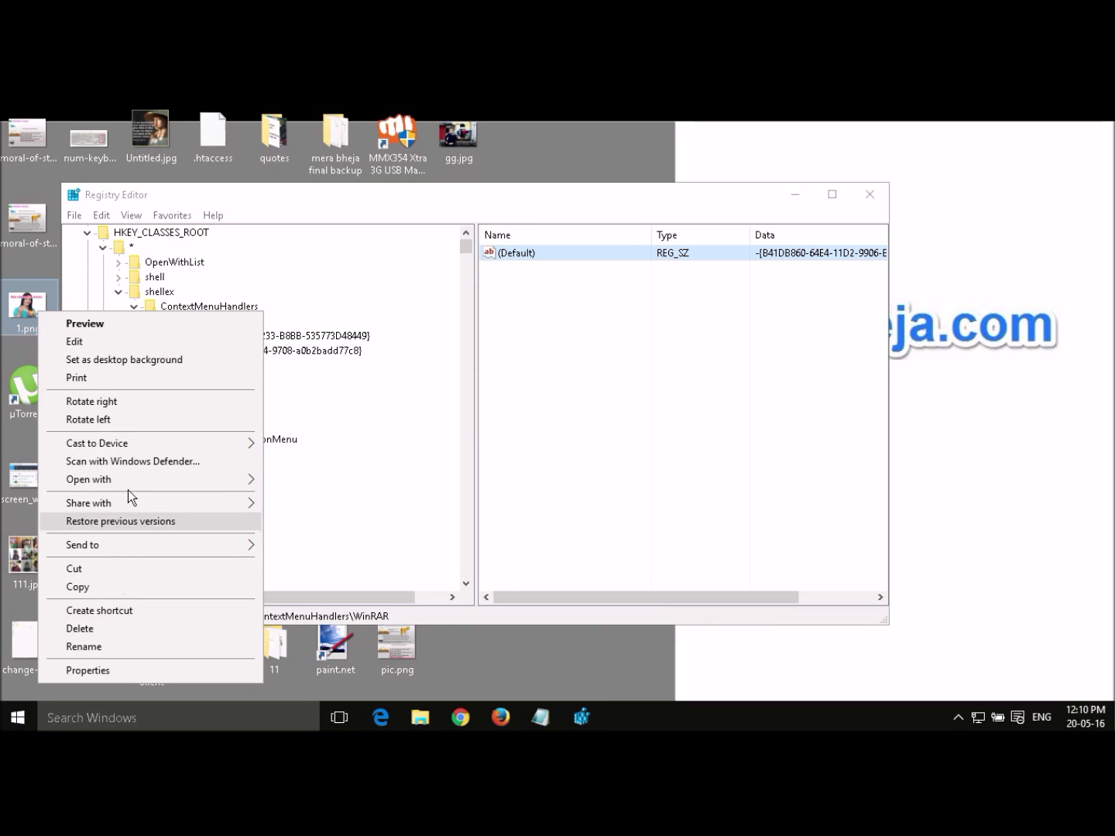
pyautogui.click(536, 398)
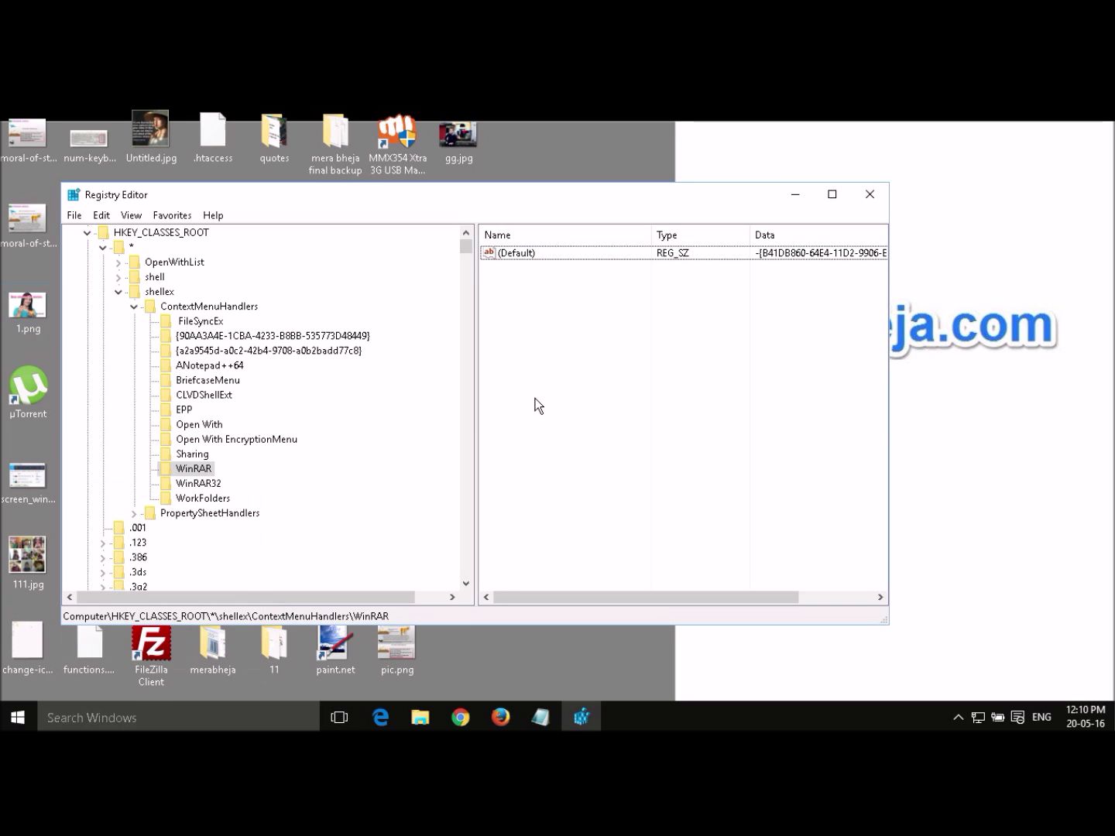
# - Delete the leading minus from WinRAR32's (Default) value and recheck 1.png's menu
pyautogui.click(218, 486)
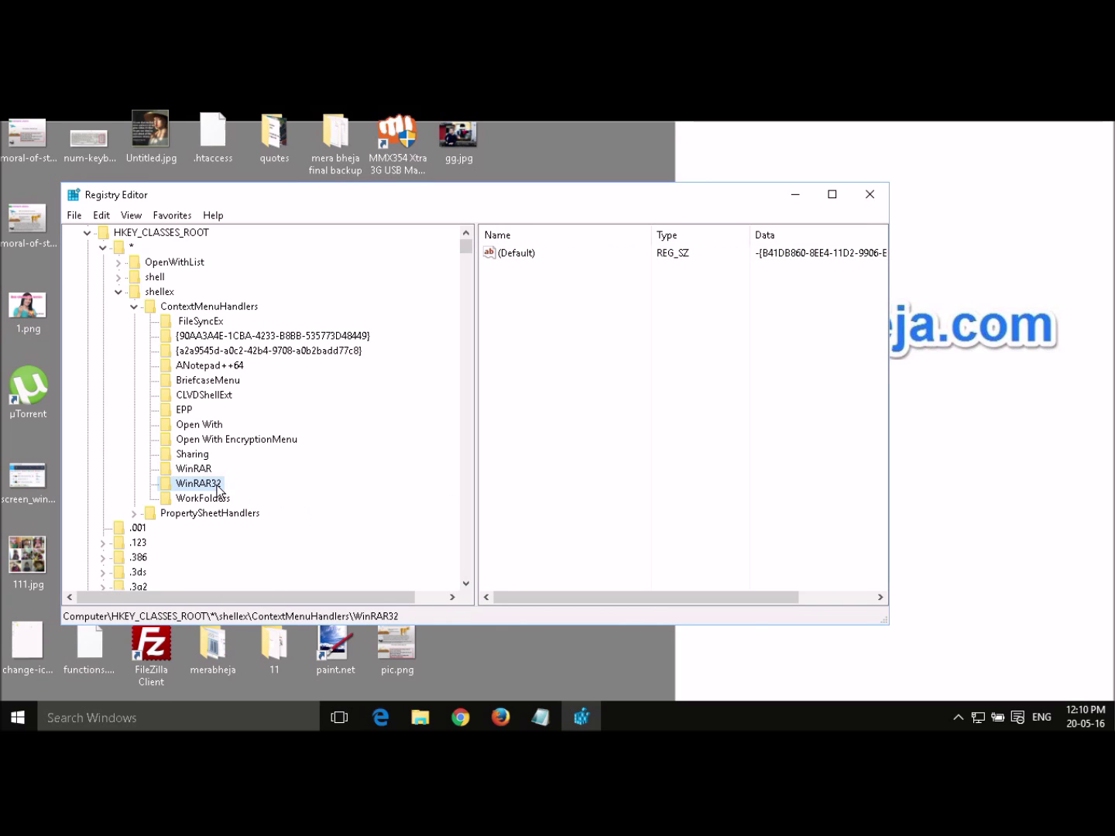
pyautogui.click(509, 258)
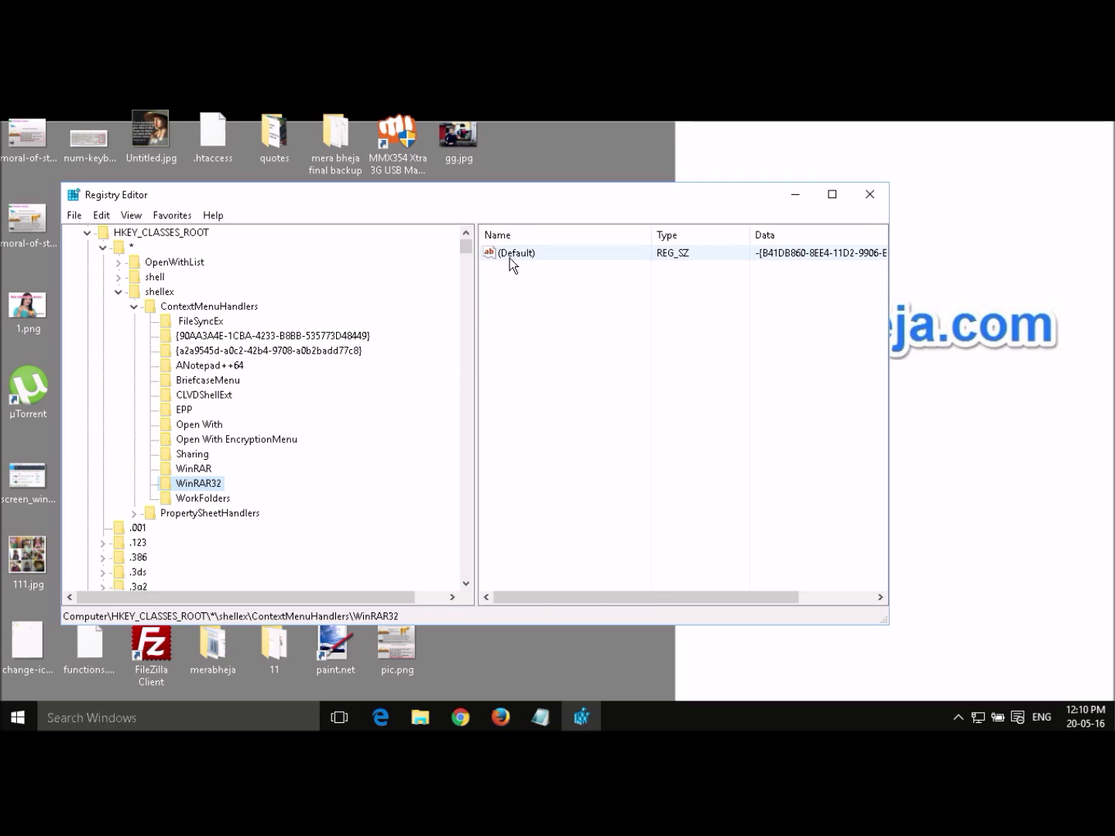
pyautogui.doubleClick(509, 258)
pyautogui.click(117, 350)
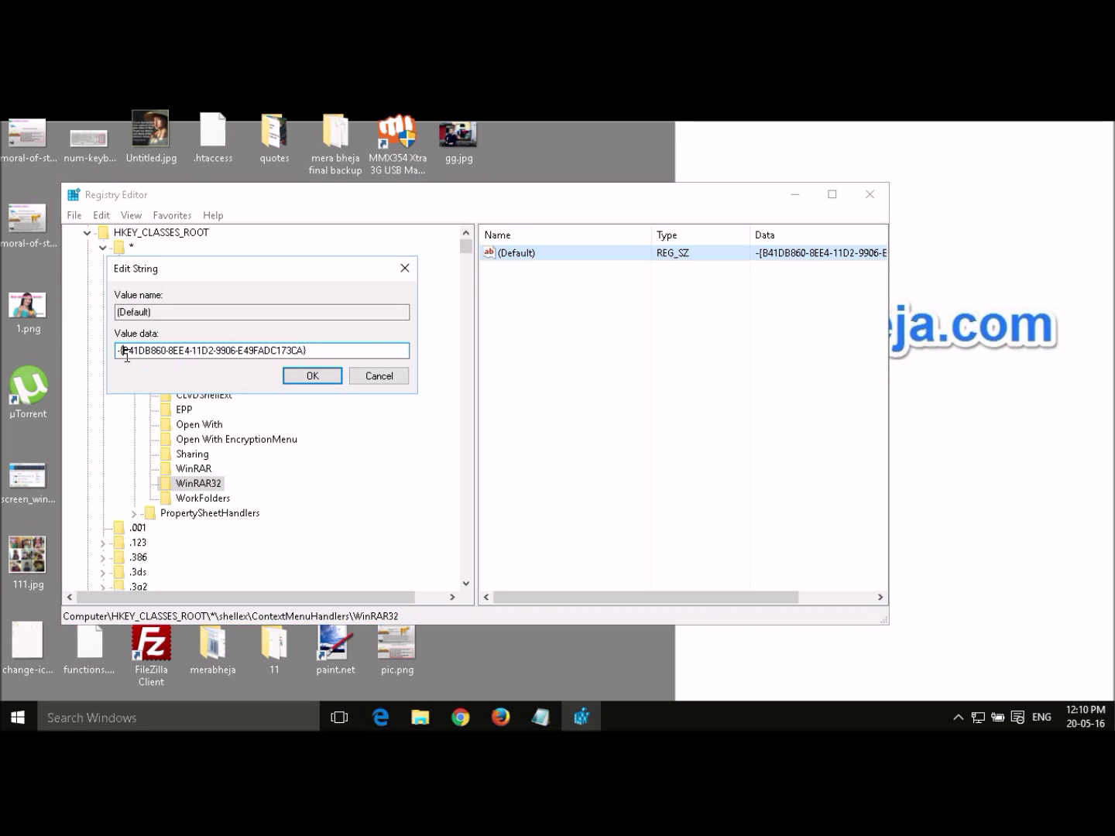
pyautogui.press('Delete')
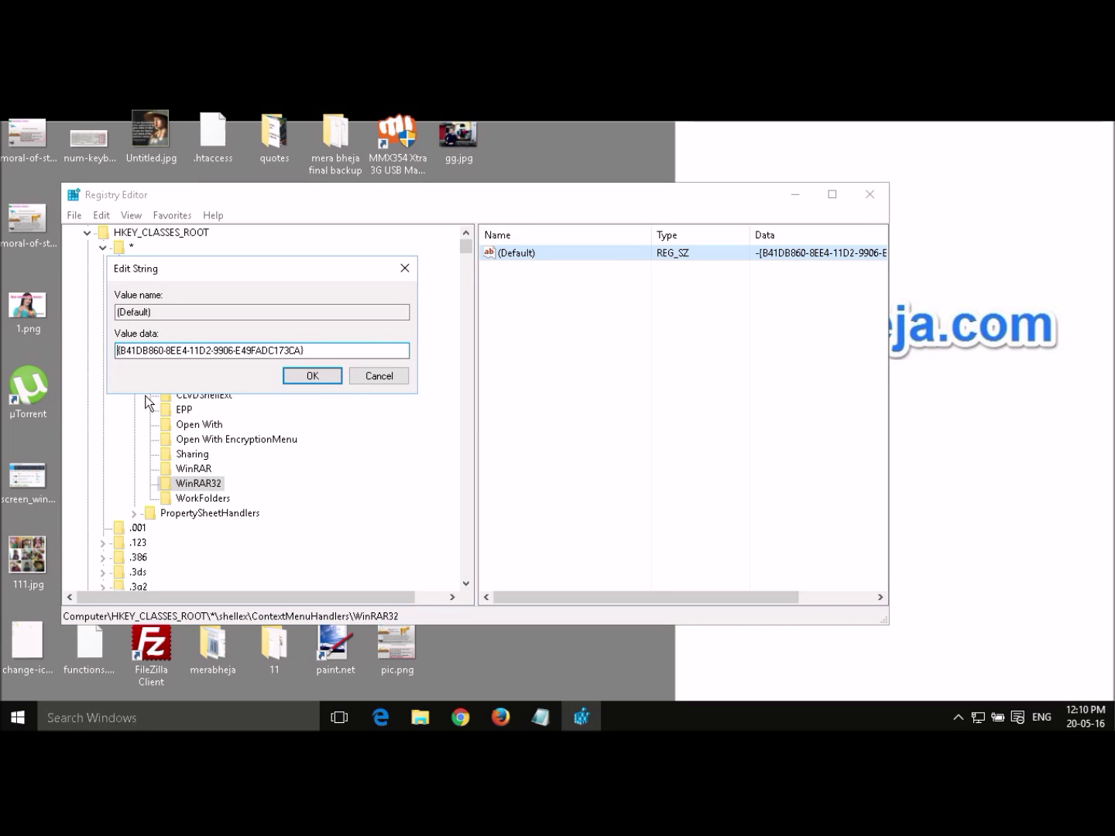
pyautogui.click(313, 376)
pyautogui.rightClick(29, 306)
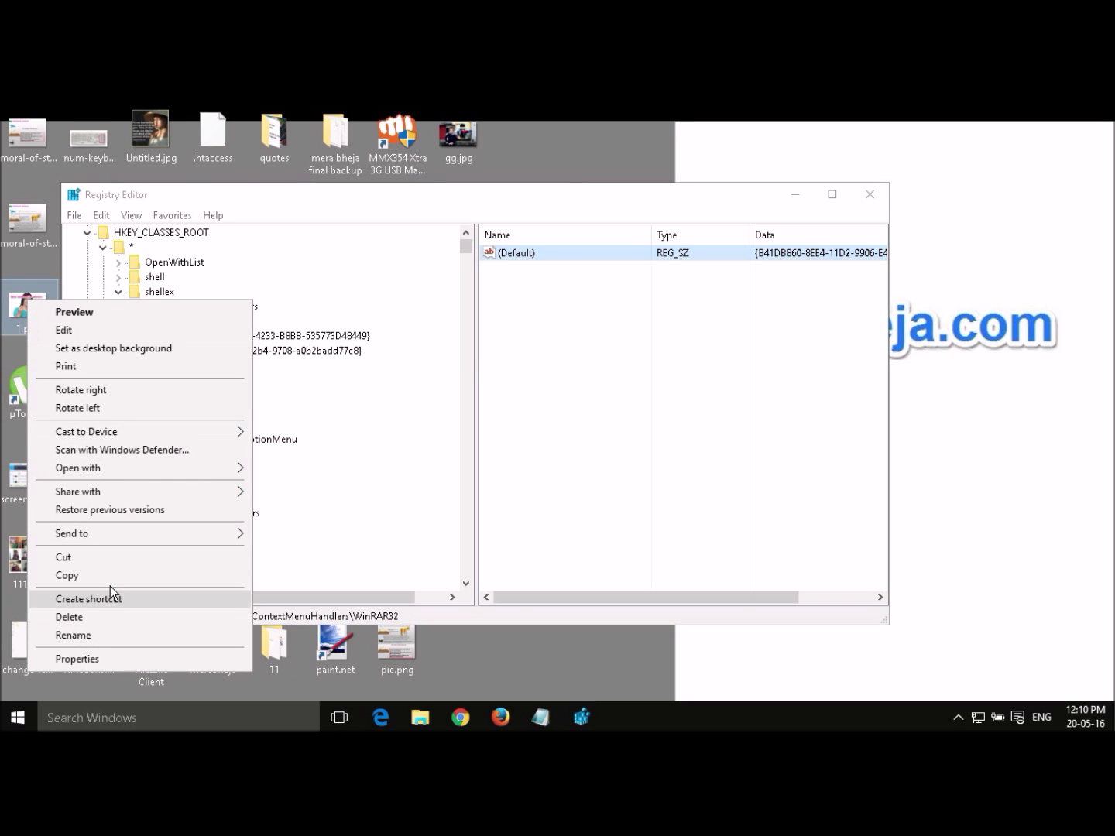
pyautogui.click(689, 378)
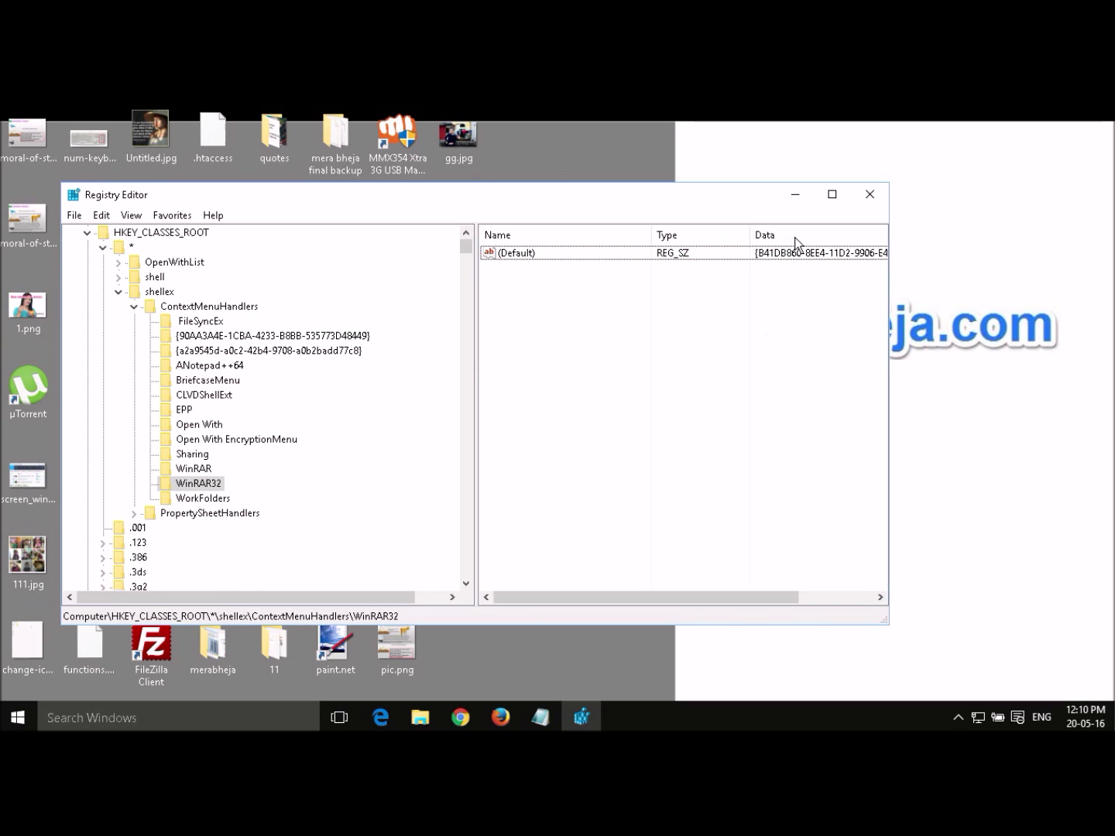
# - Collapse ContextMenuHandlers, shellex, * and HKEY_CLASSES_ROOT, then bring the Notepad path notes forward
pyautogui.click(133, 307)
pyautogui.click(118, 292)
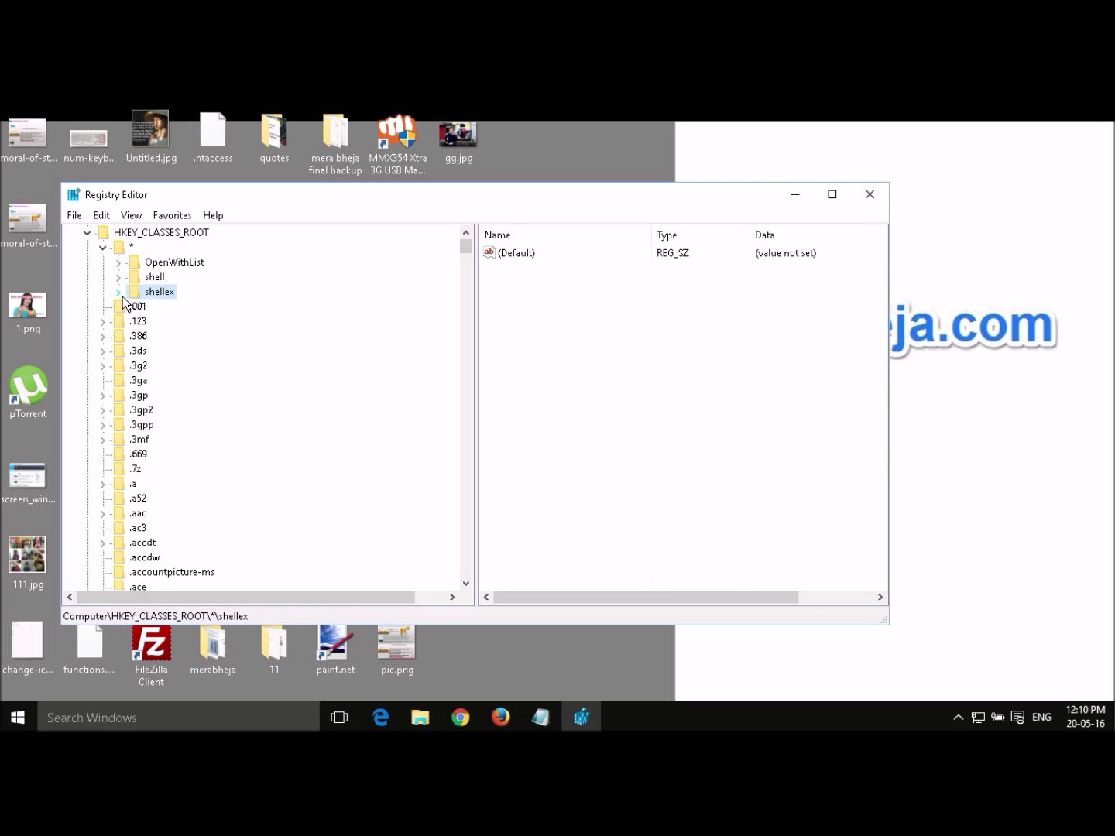
pyautogui.click(103, 247)
pyautogui.click(87, 232)
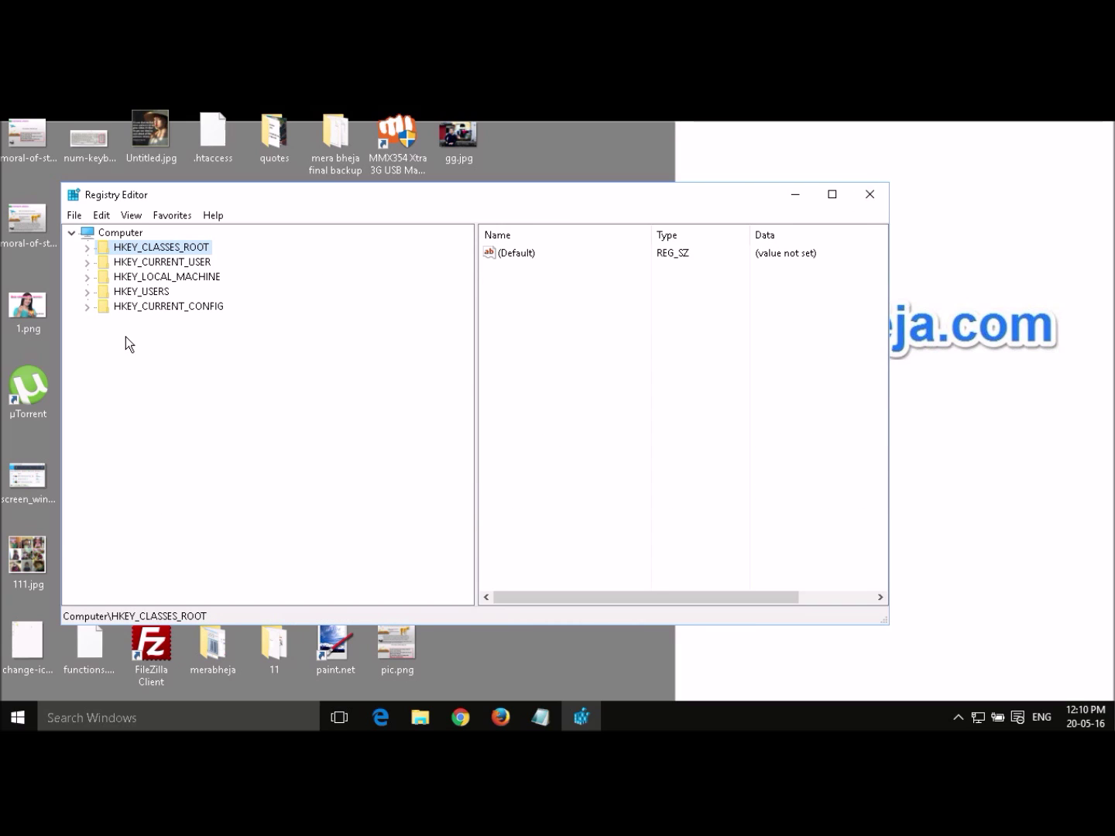
pyautogui.click(556, 721)
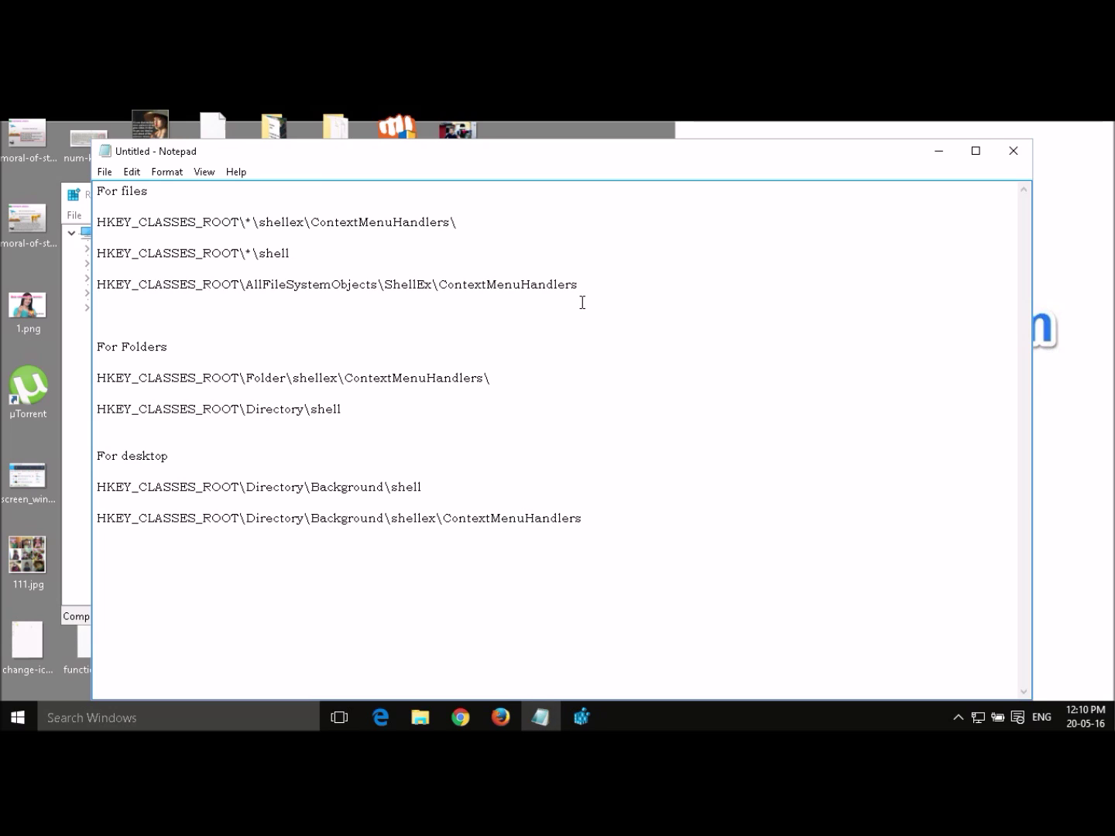
# - Select the HKEY_CLASSES_ROOT\AllFileSystemObjects\ShellEx\ContextMenuHandlers path line in the Notepad notes
pyautogui.moveTo(582, 285); pyautogui.dragTo(622, 294)
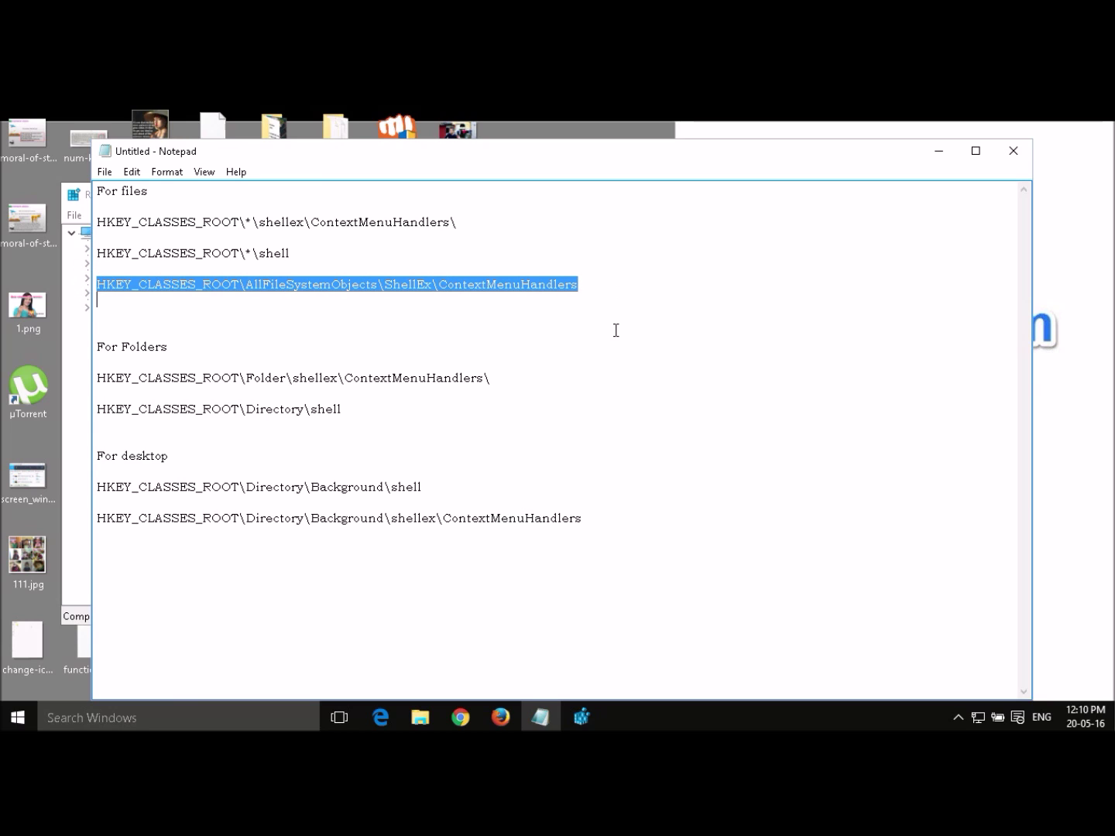